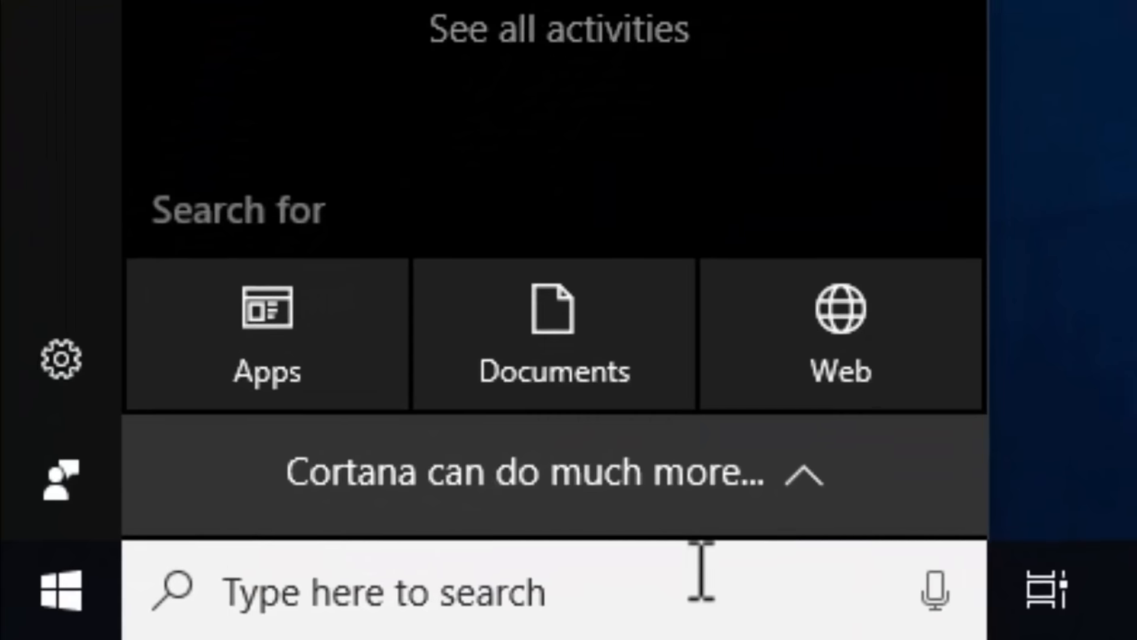
Step: Search for 'power' and launch Windows PowerShell as administrator
text(power)
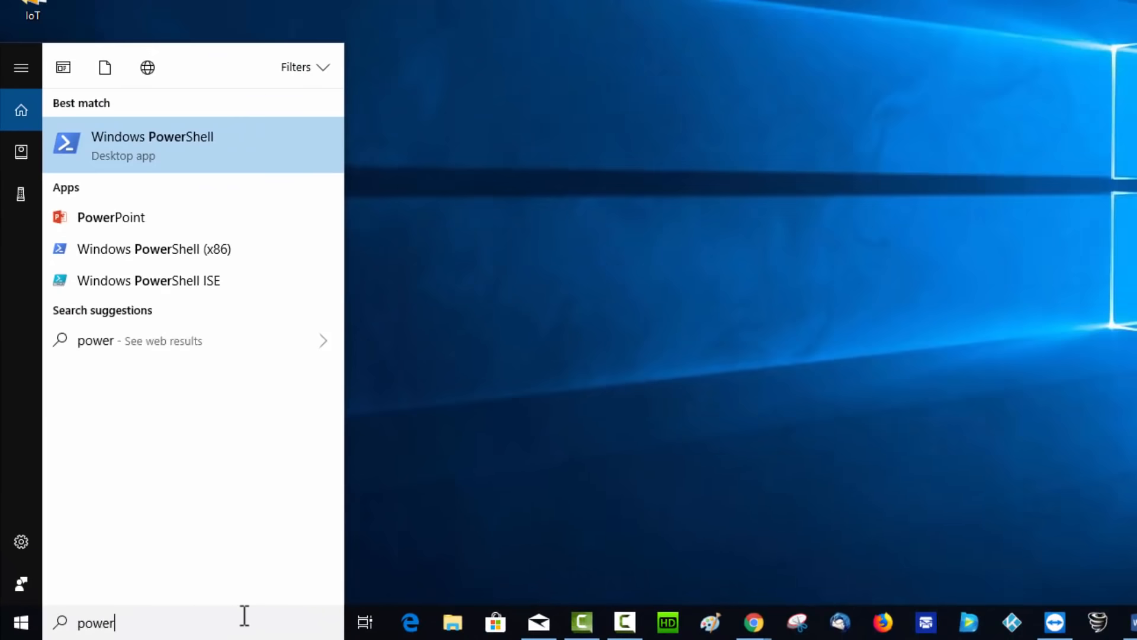
right_click(228, 148)
click(205, 172)
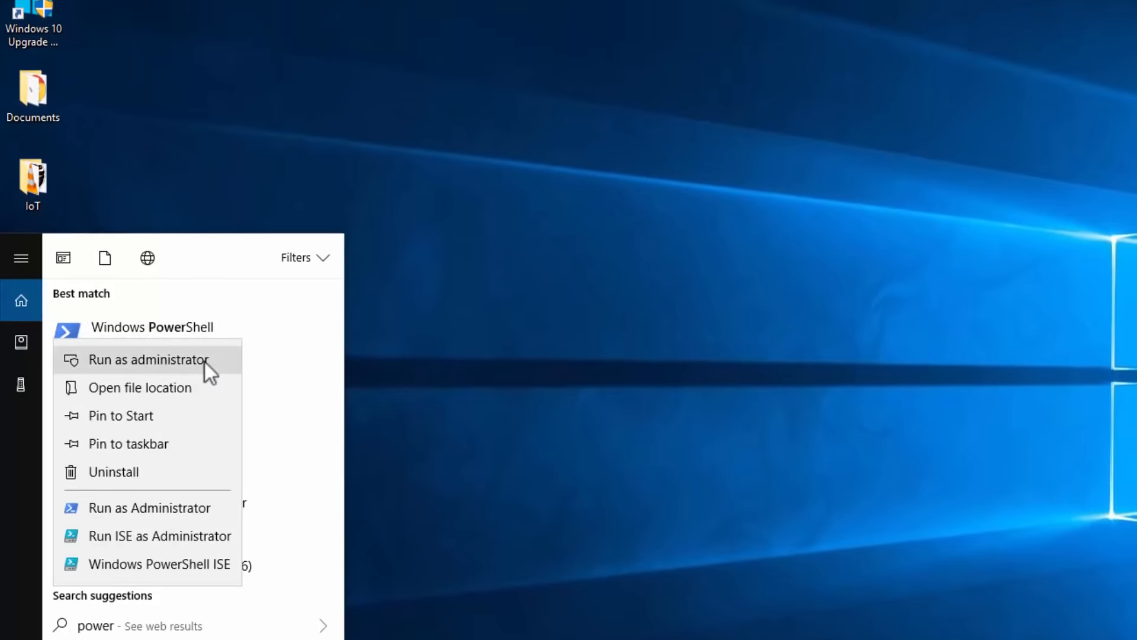
click(205, 171)
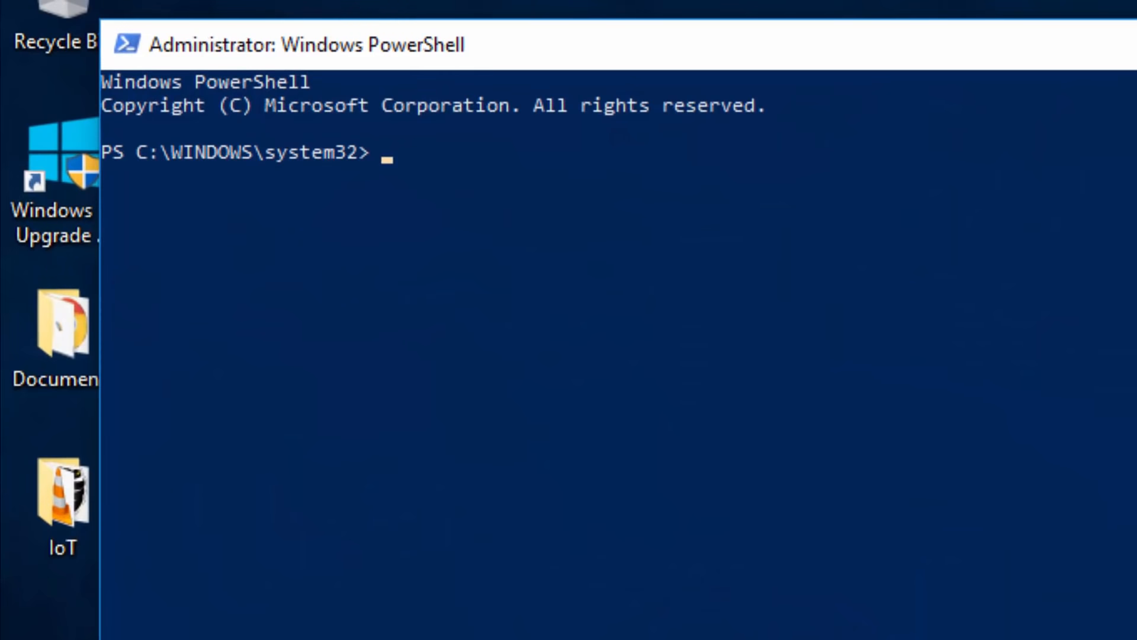
Step: Run set-executionpolicy allsigned, confirm with Y, and exit PowerShell
text(set-execution)
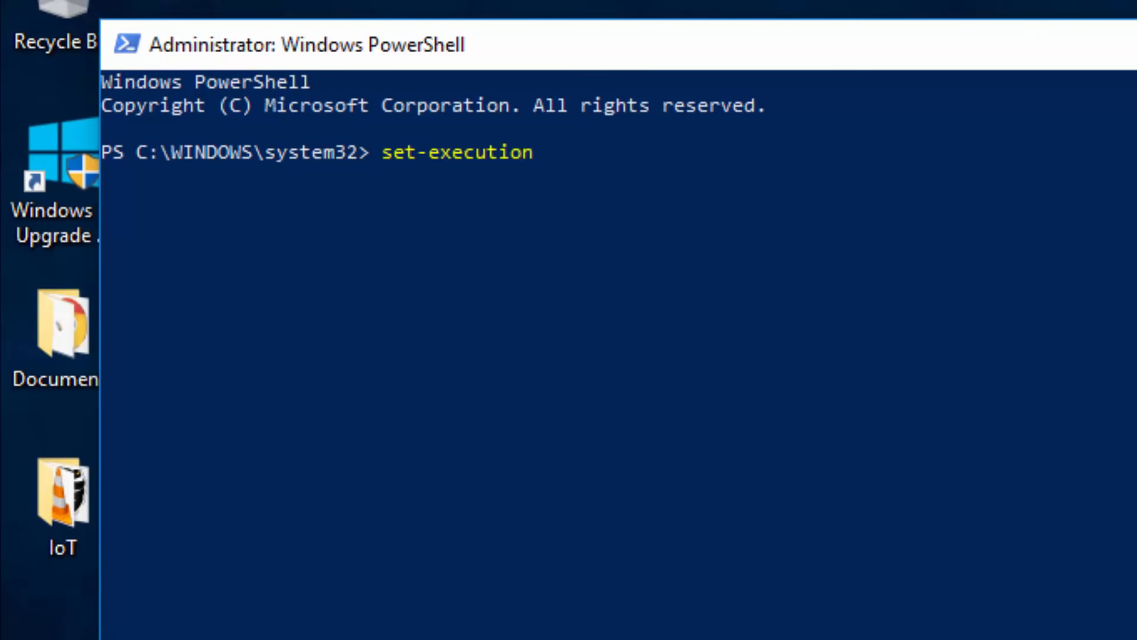
text(polo)
key(BackSpace)
text(icy)
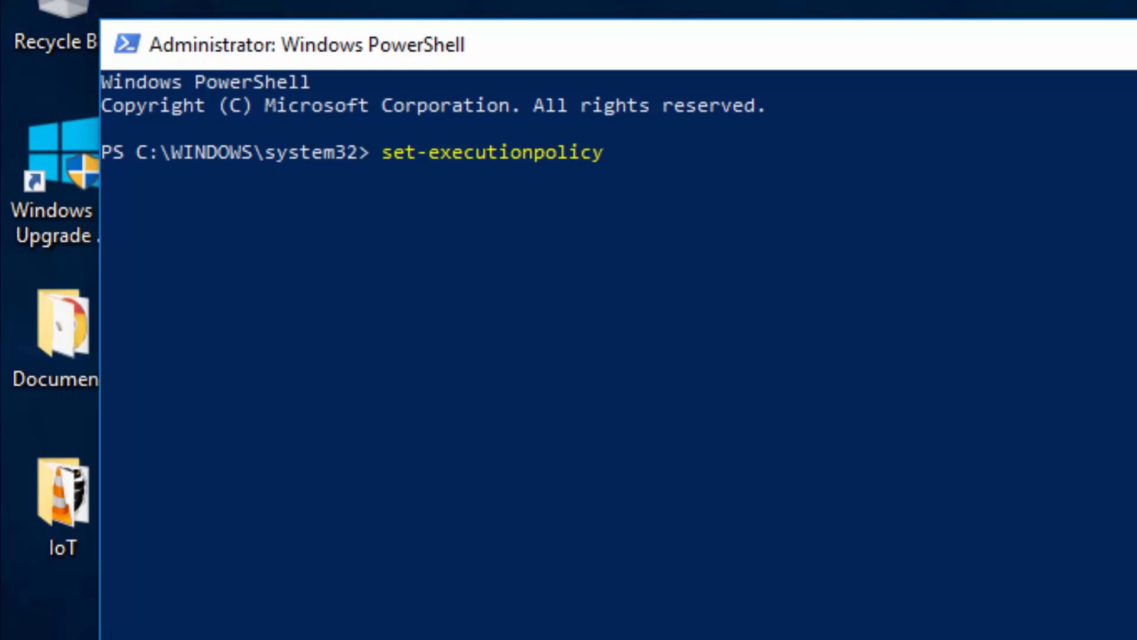
text( allsigned)
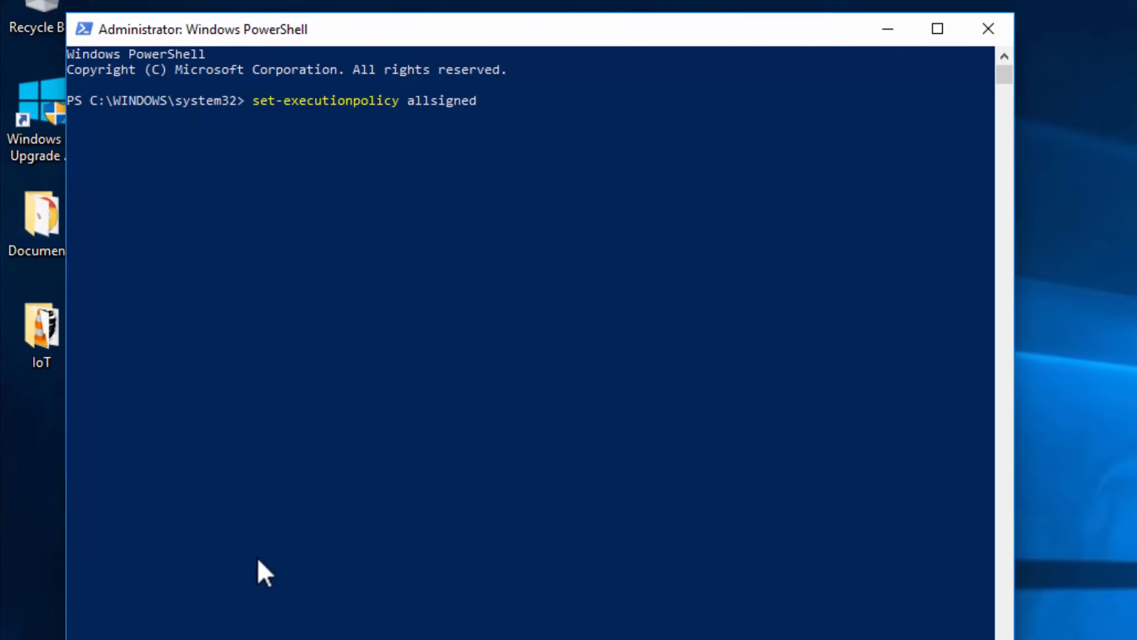
key(Return)
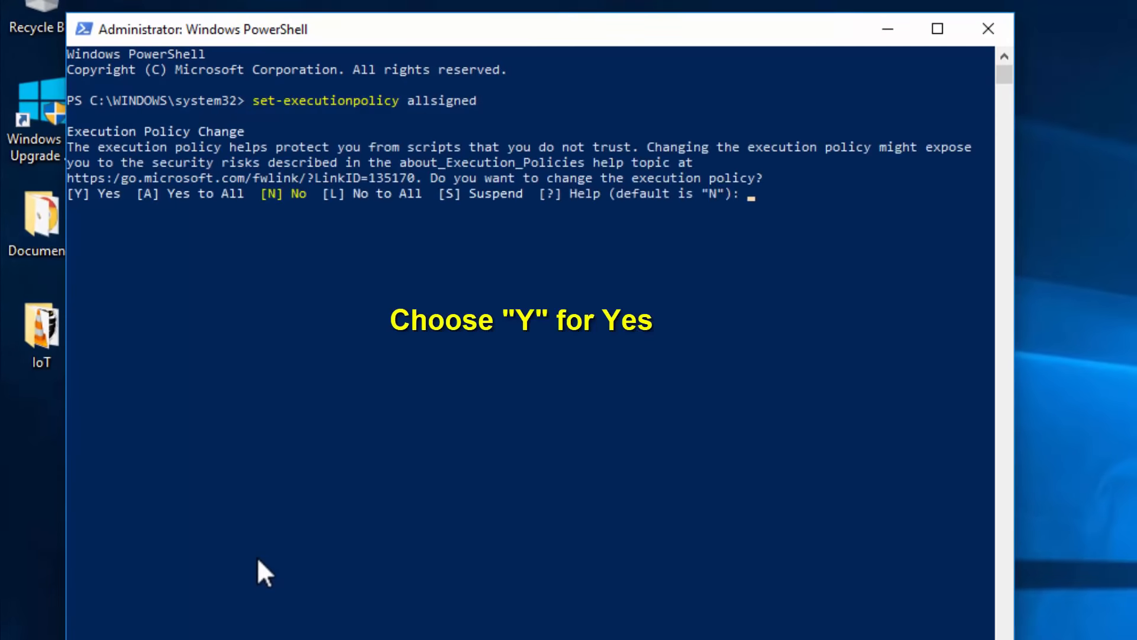
text(y)
key(Return)
text(exit)
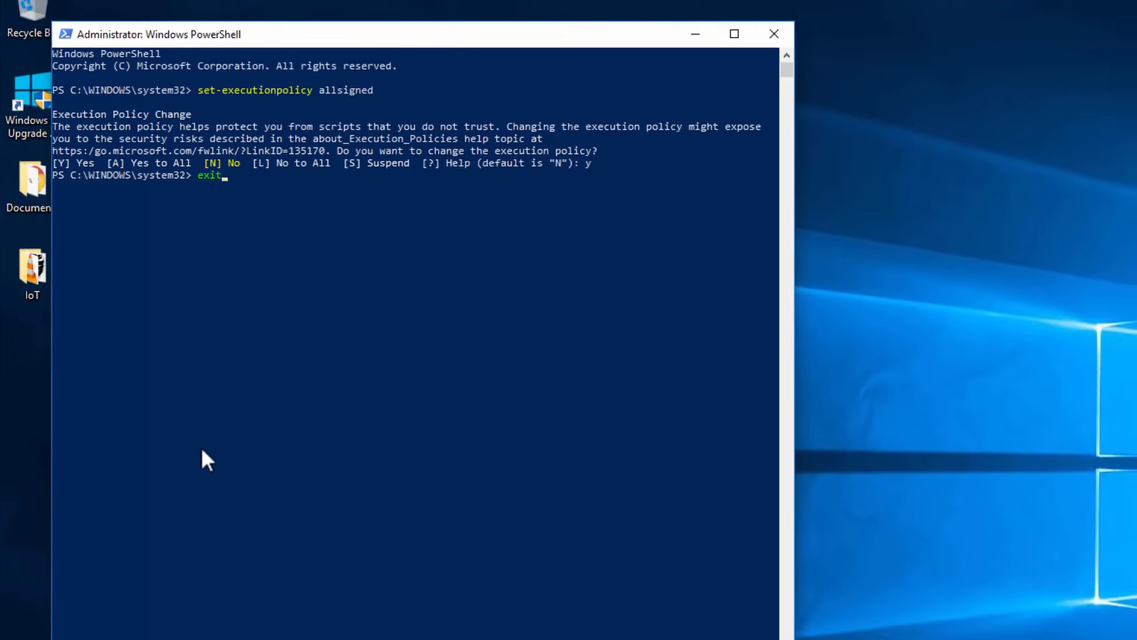
key(Return)
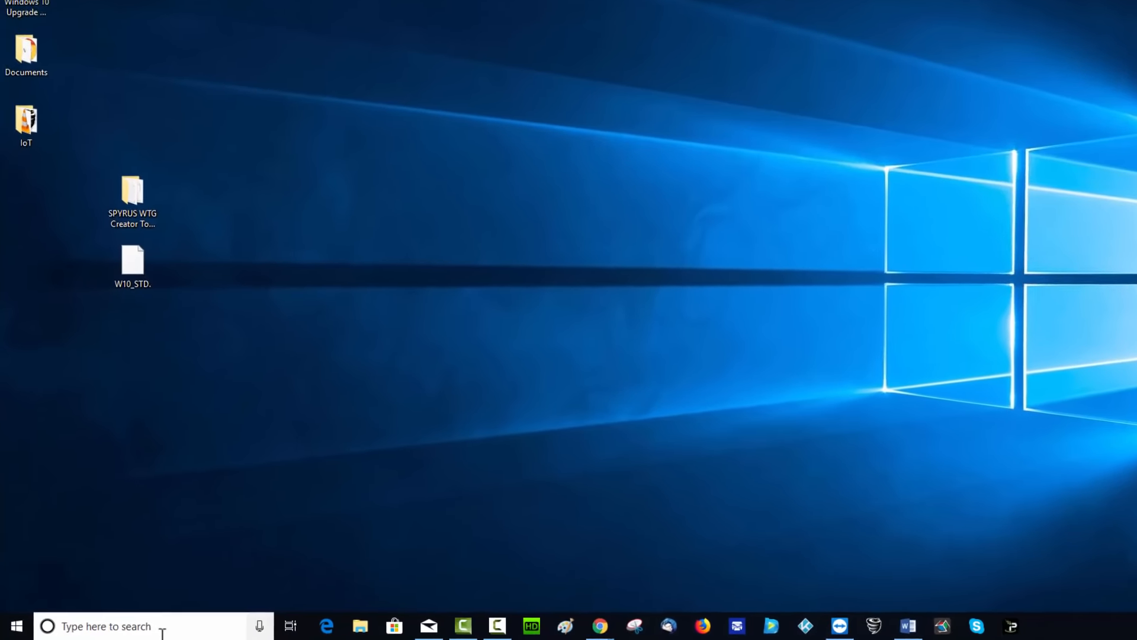
Step: Switch 'Use AutoPlay for all media and devices' to Off and close Settings
click(135, 629)
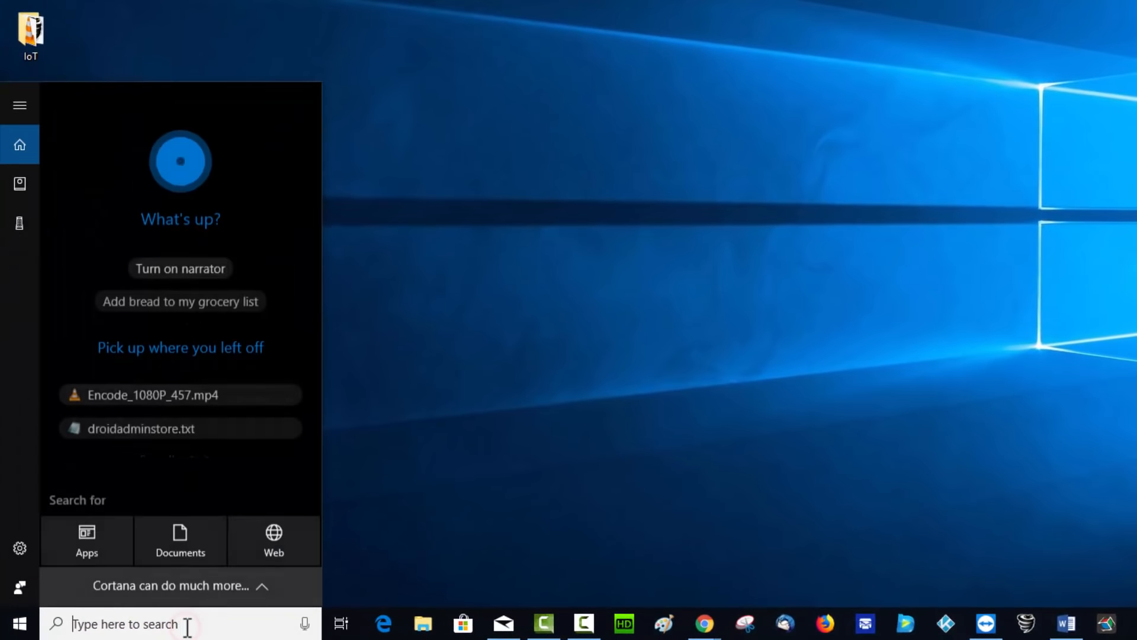
text(auto)
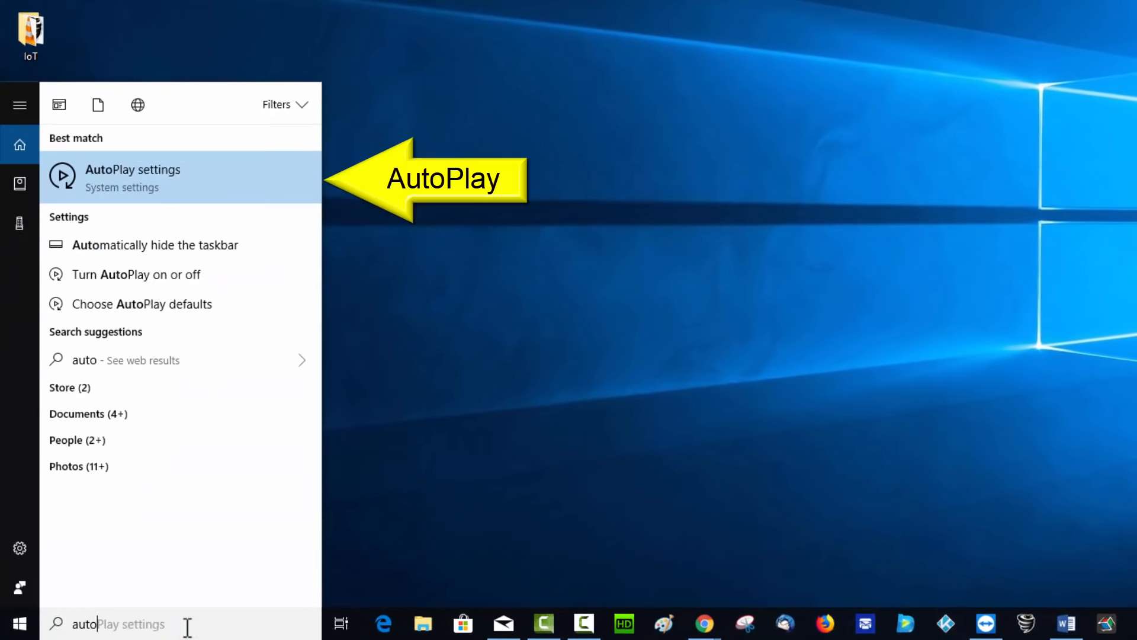
click(196, 175)
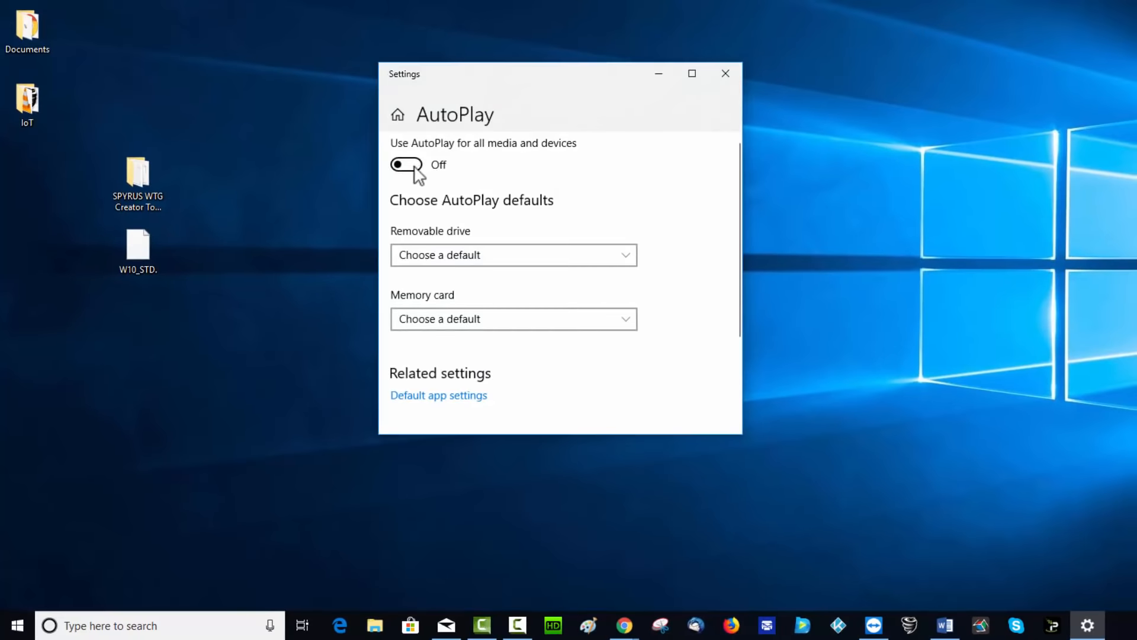
click(415, 167)
click(414, 169)
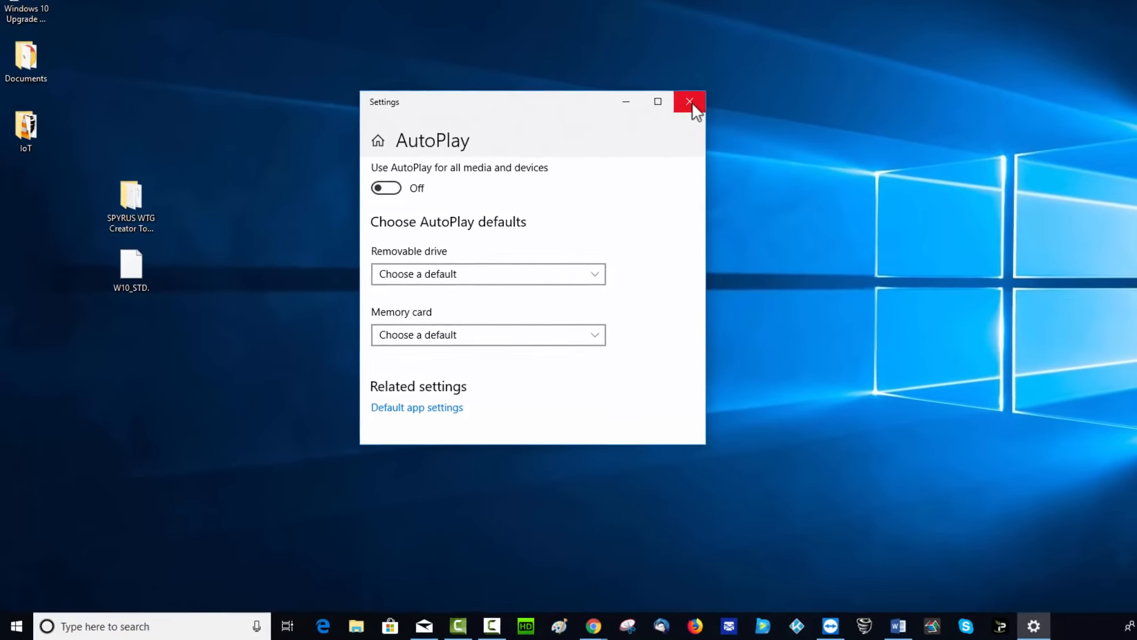
click(728, 73)
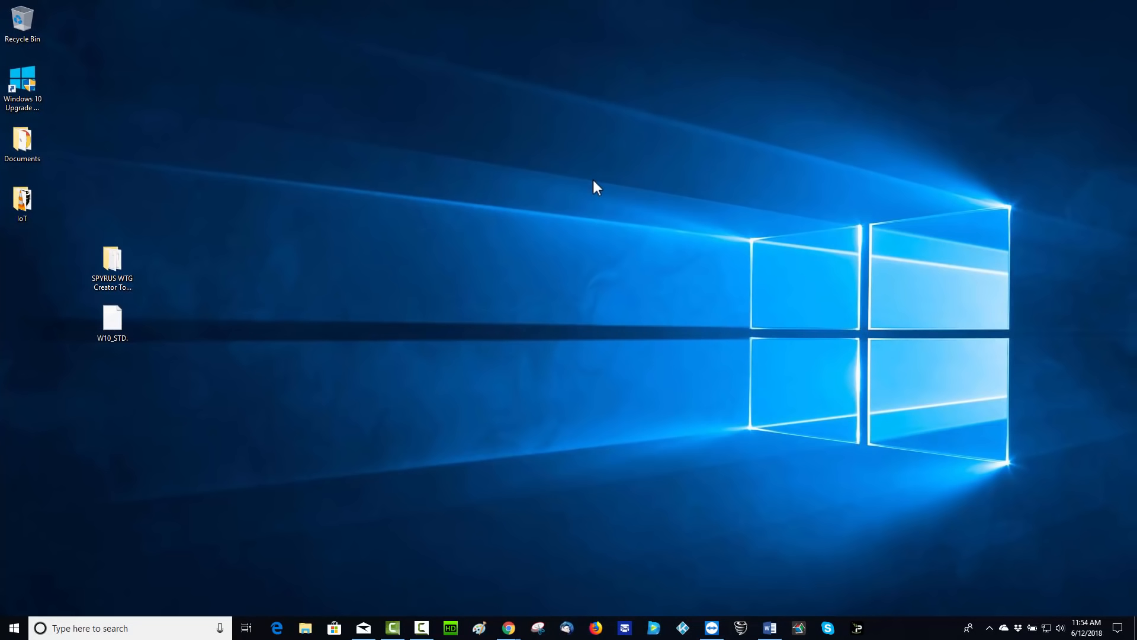
Step: Run SPYRUSWTGCreator.exe from the SPYRUS WTG Creator Tools v4.9.2.0 r2 folder
click(518, 215)
double_click(113, 259)
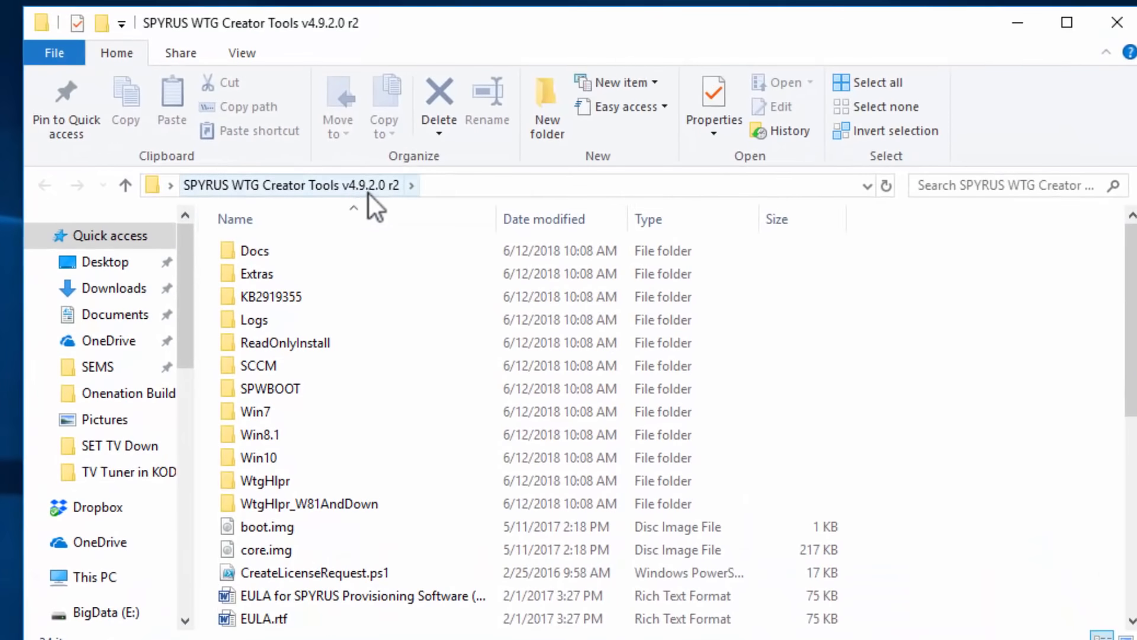
scroll(417, 254, down, 3)
scroll(422, 263, down, 3)
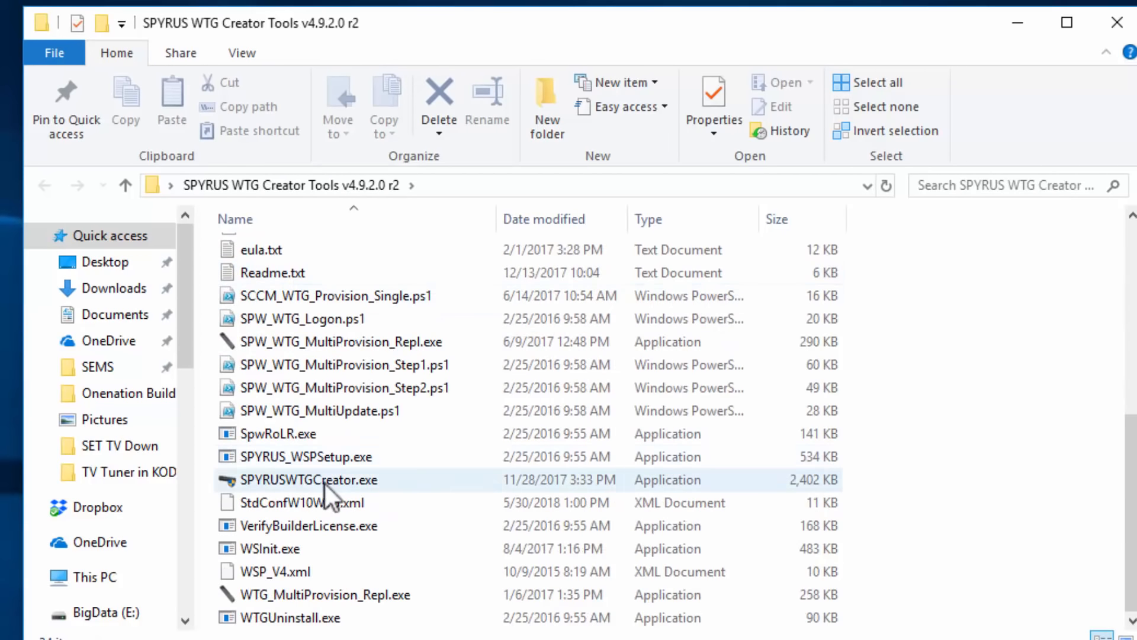
mouse_move(325, 484)
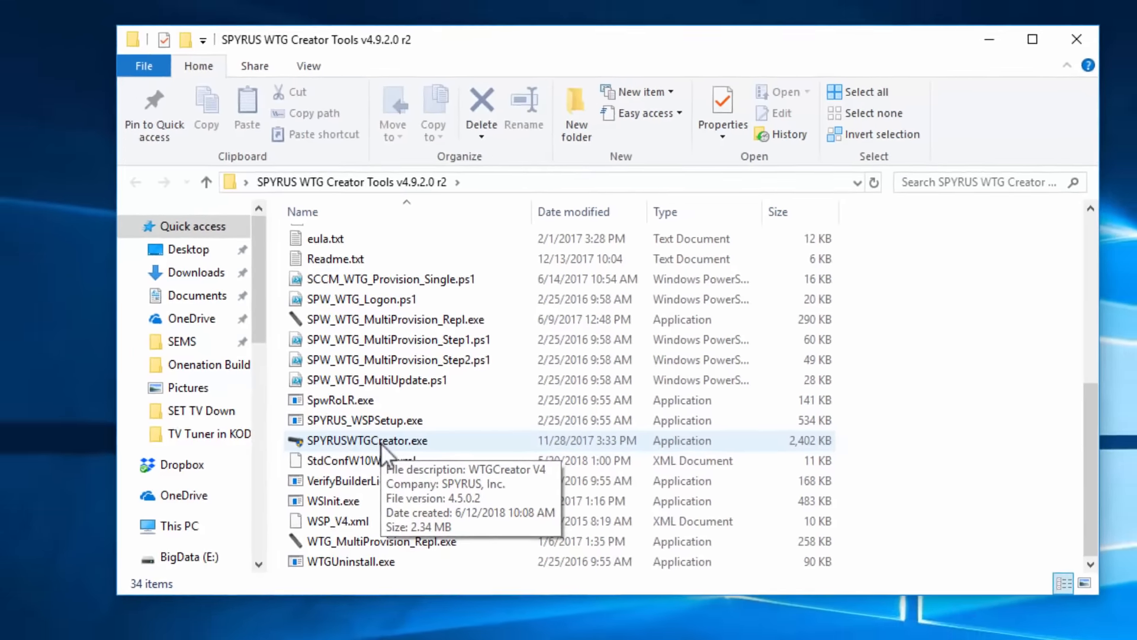
click(325, 485)
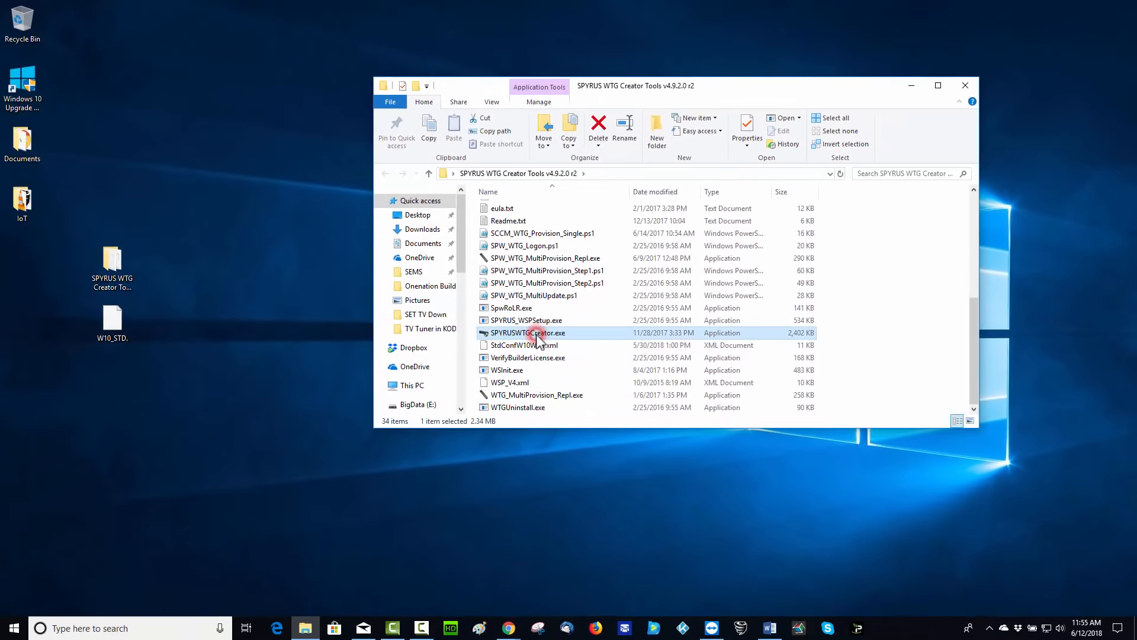
double_click(537, 339)
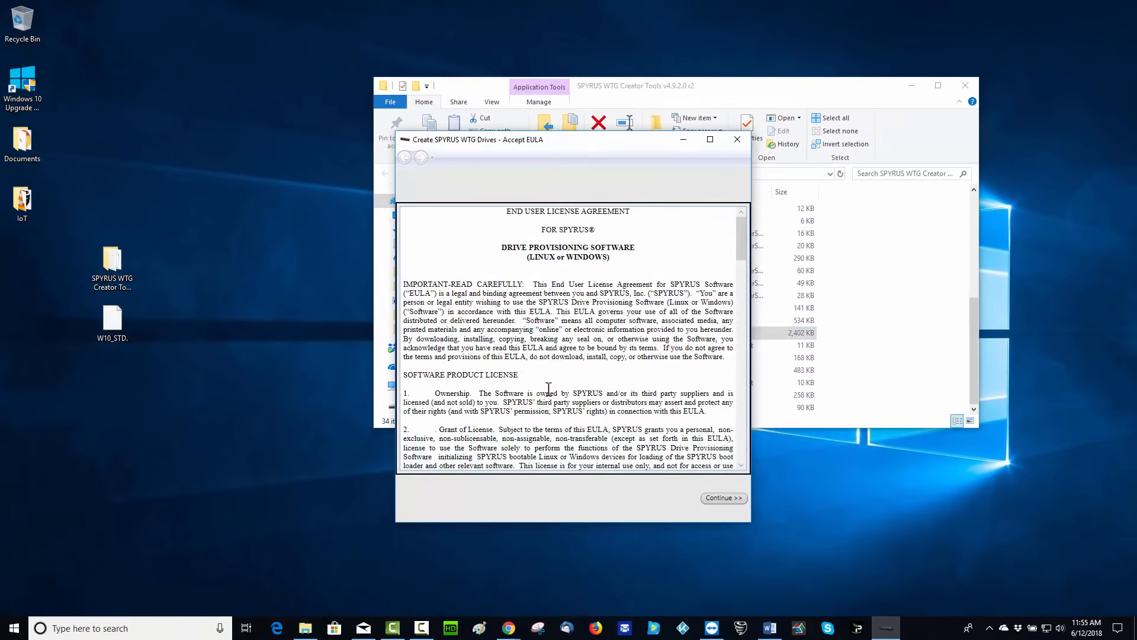
Step: Accept the EULA and select the connected SSPW 2.0 drive
drag(742, 248, 759, 473)
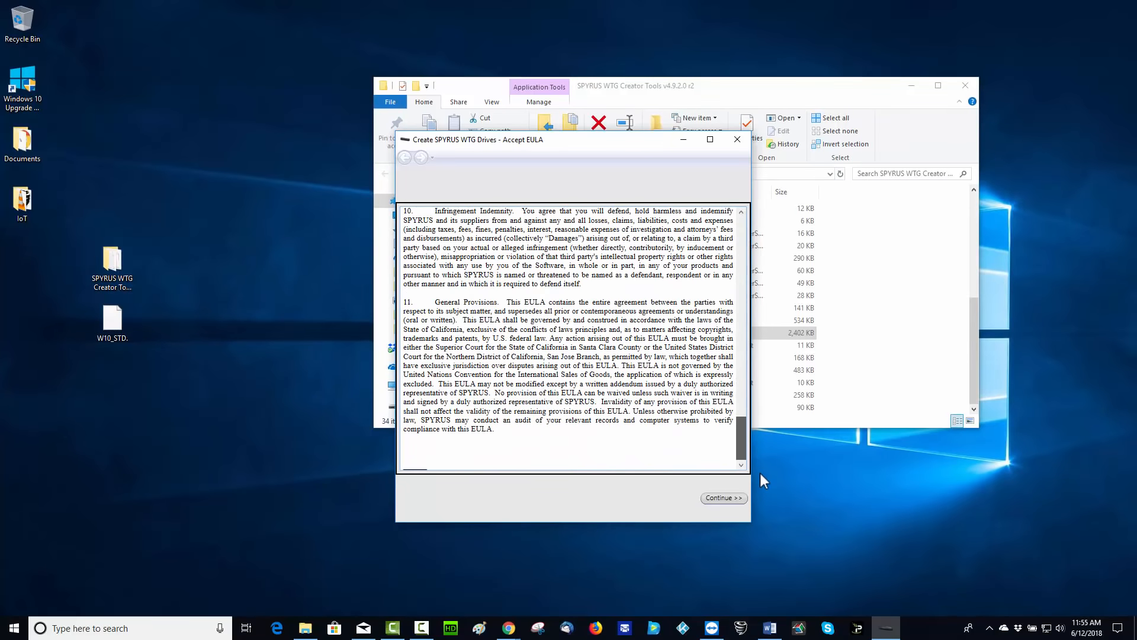
click(730, 498)
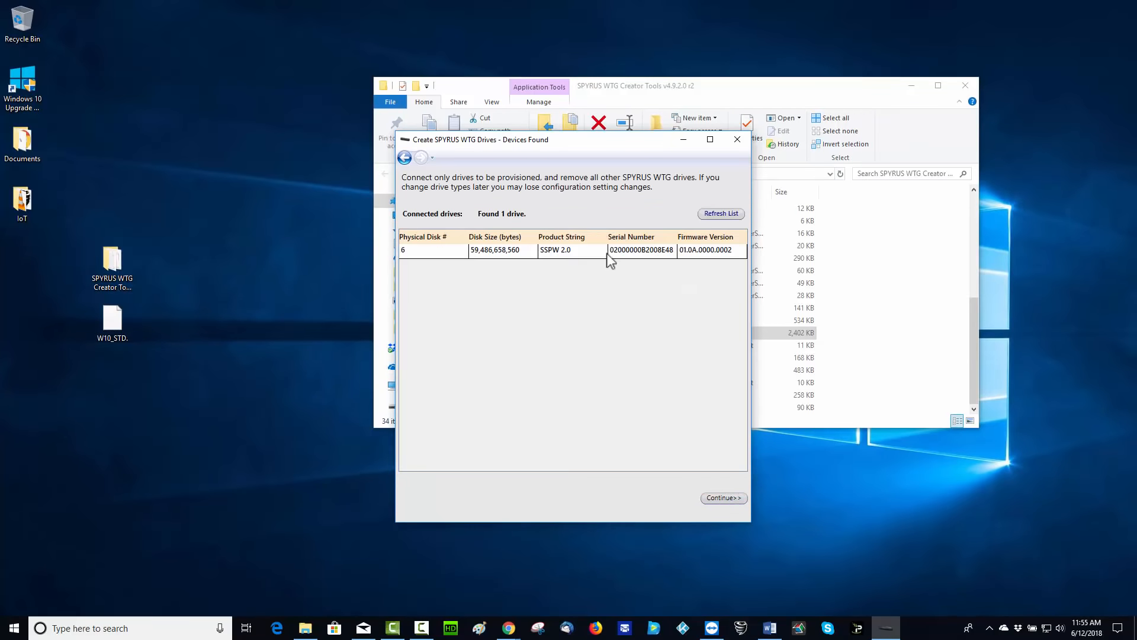
click(587, 254)
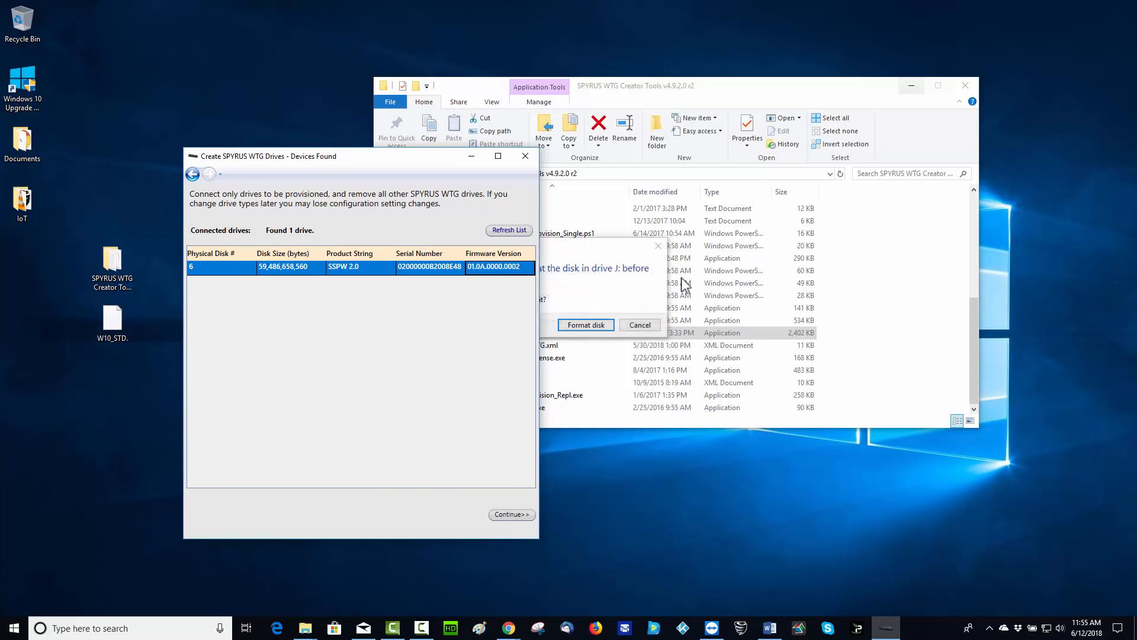
Step: Cancel the Windows format-disk prompt, reselect the drive, and continue to configuration options
click(912, 86)
drag(599, 245, 785, 154)
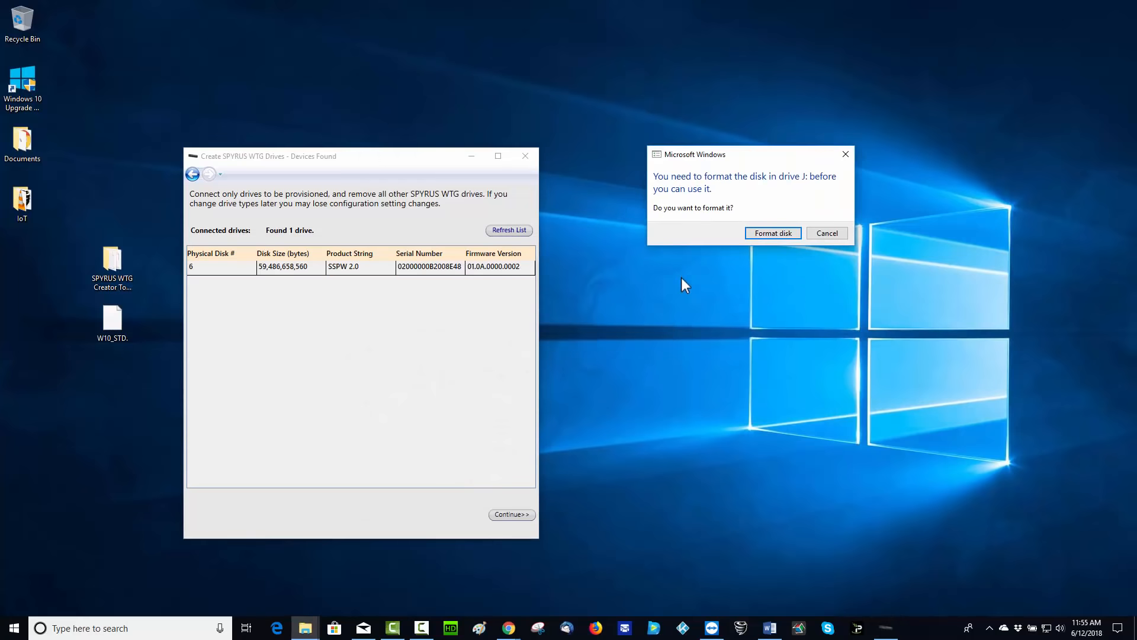
click(827, 233)
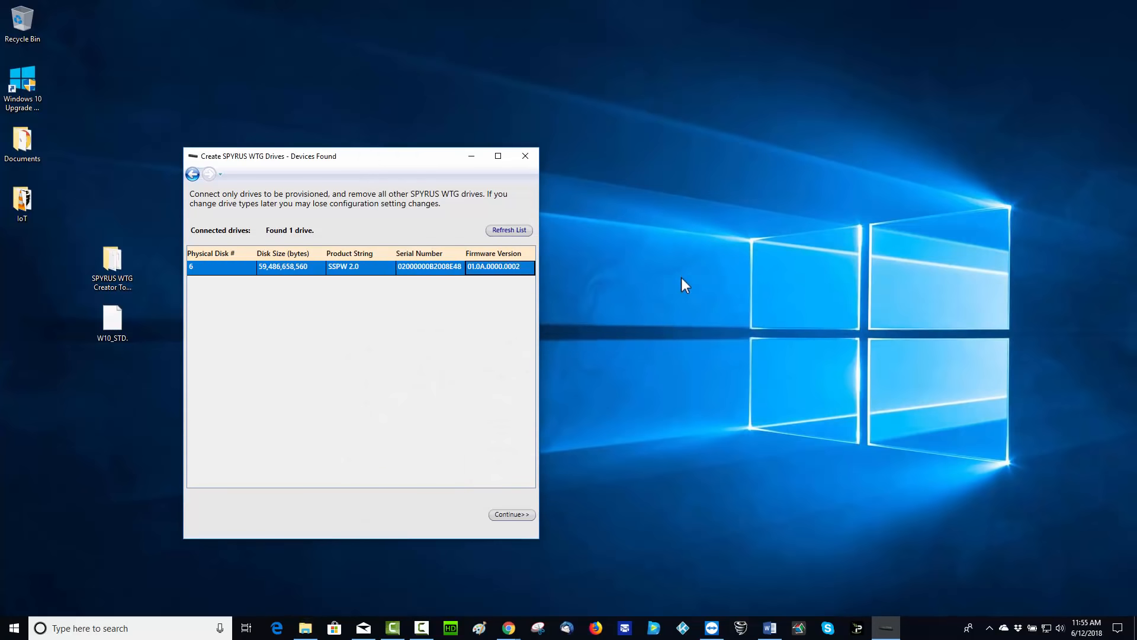
click(597, 251)
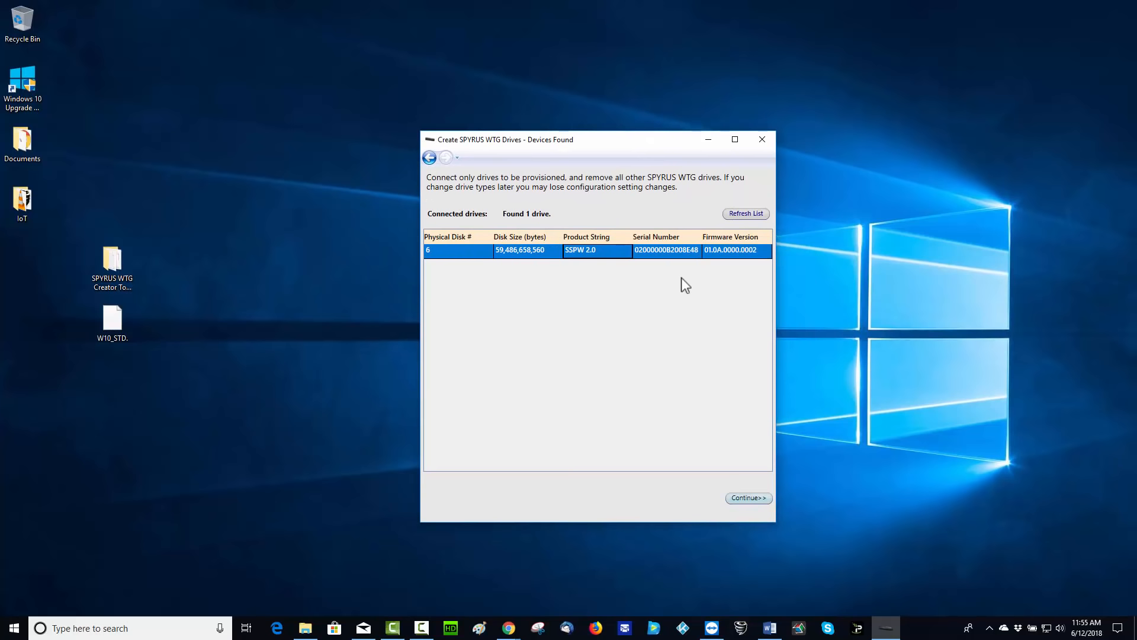
click(749, 498)
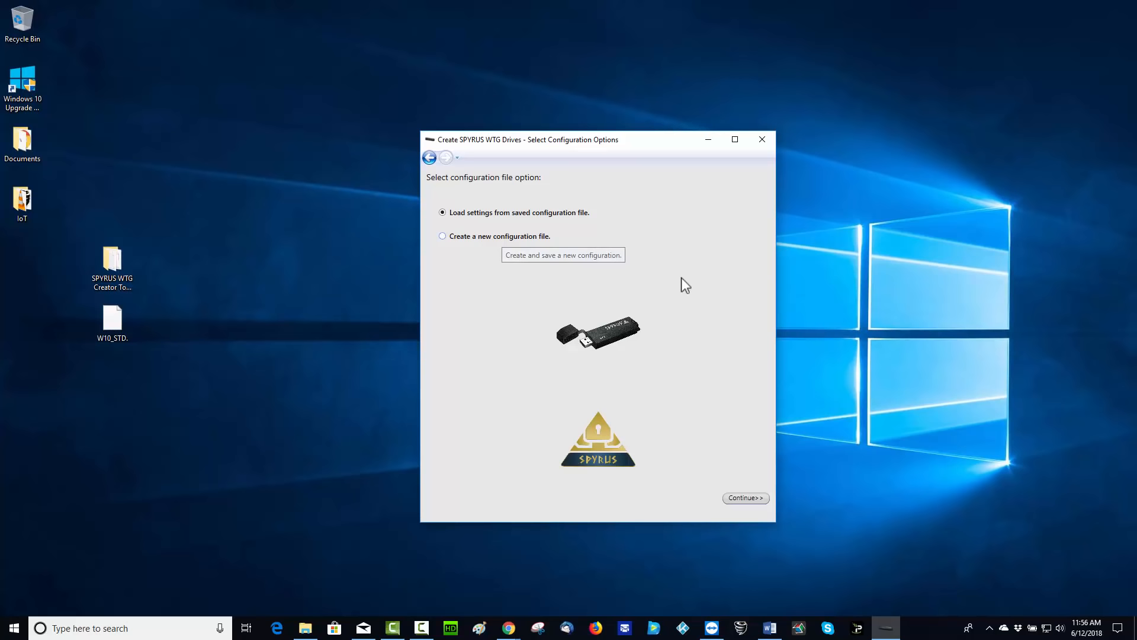
Step: Choose 'Create a new configuration file' and continue
click(502, 237)
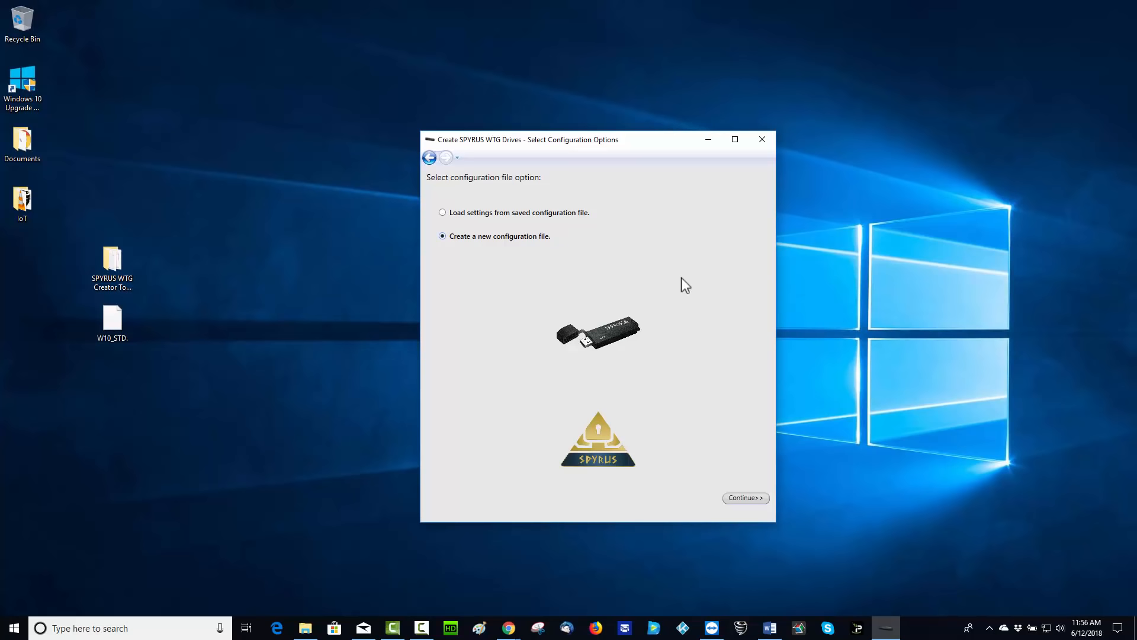
click(746, 498)
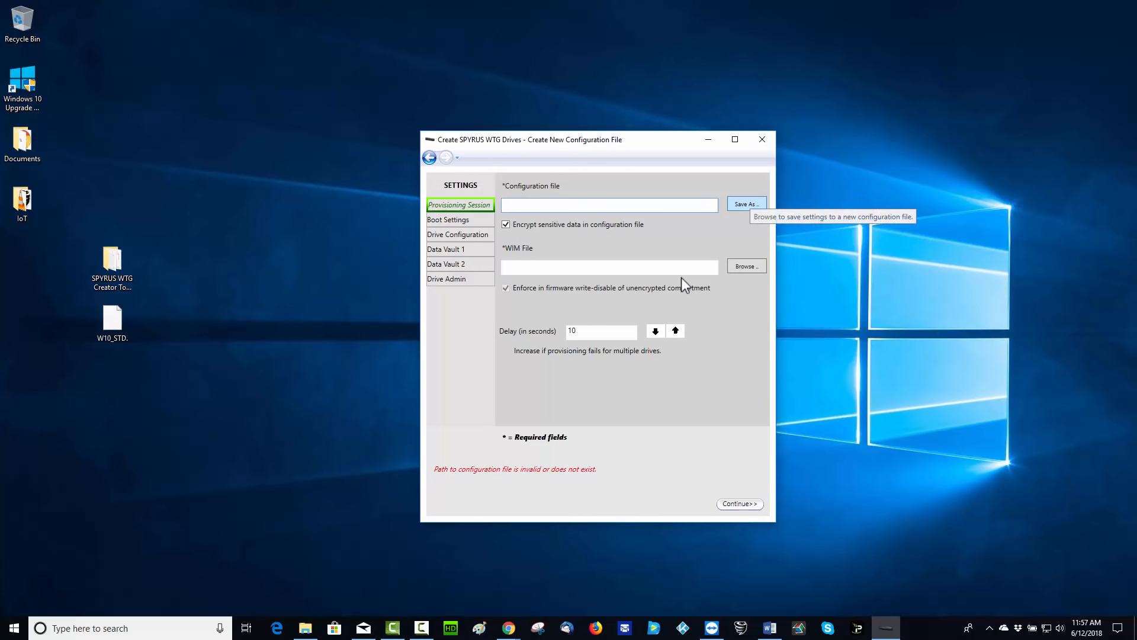
Step: Enter W10StdSetup as the new configuration file name
click(746, 204)
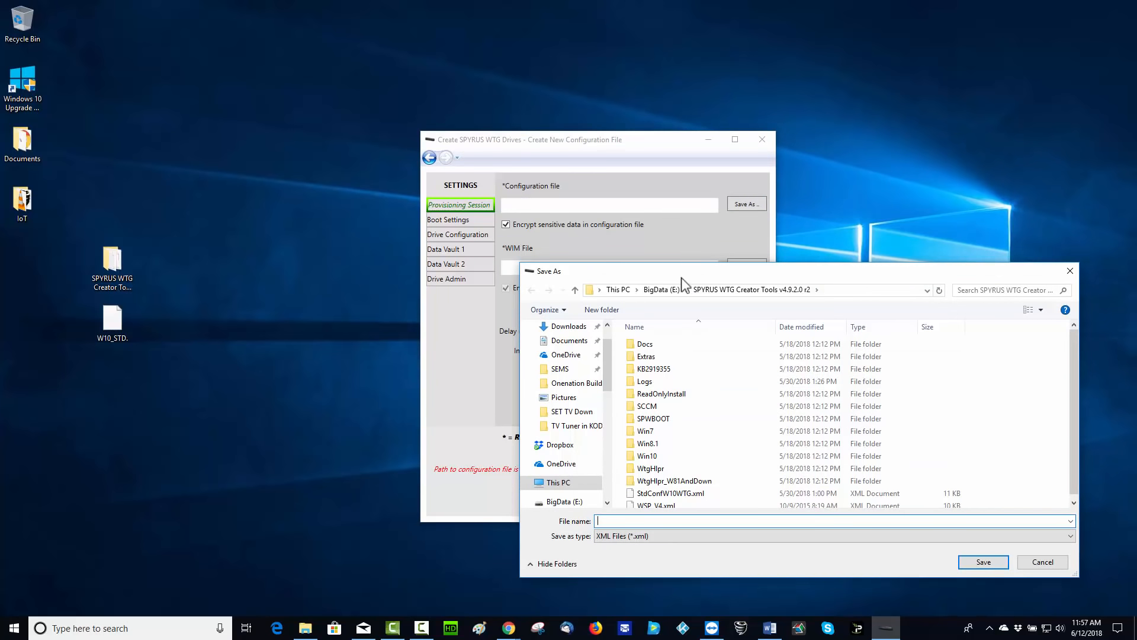
text(W10StdSetup)
Step: Save the configuration as W10StdSetup.xml and set the WIM file to Desktop\W10_STD.WIM
key(Return)
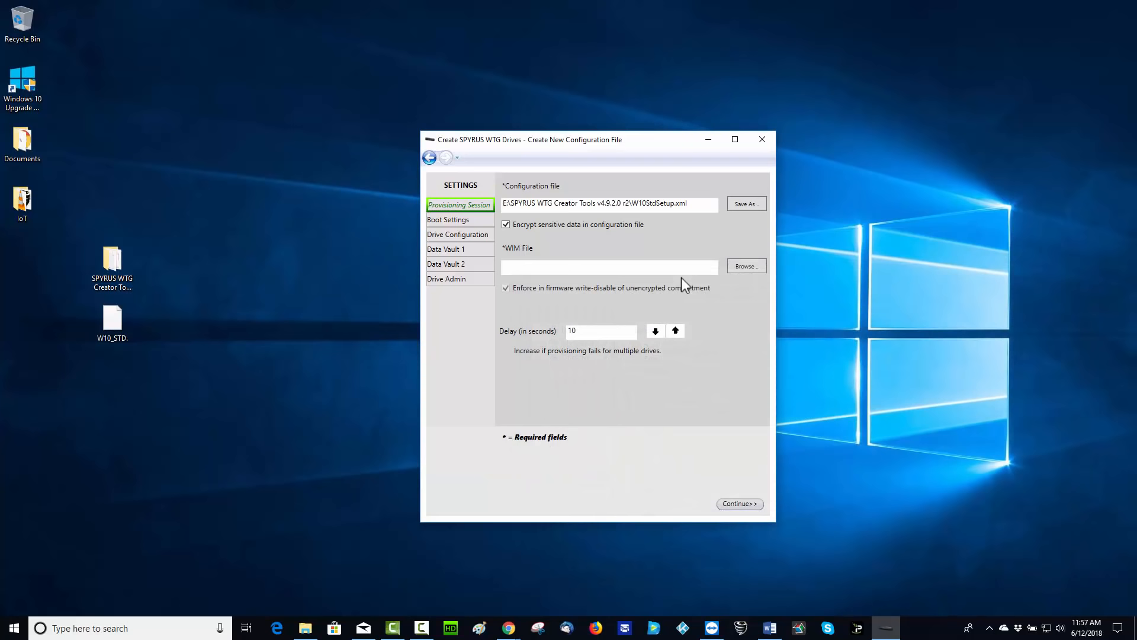
key(Tab)
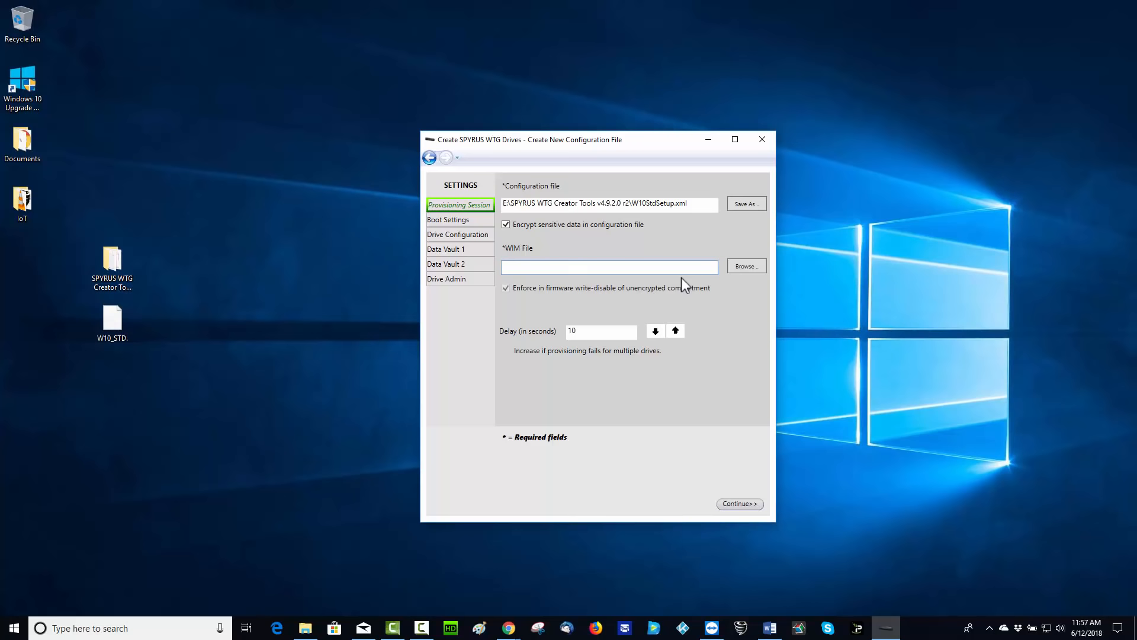
click(747, 266)
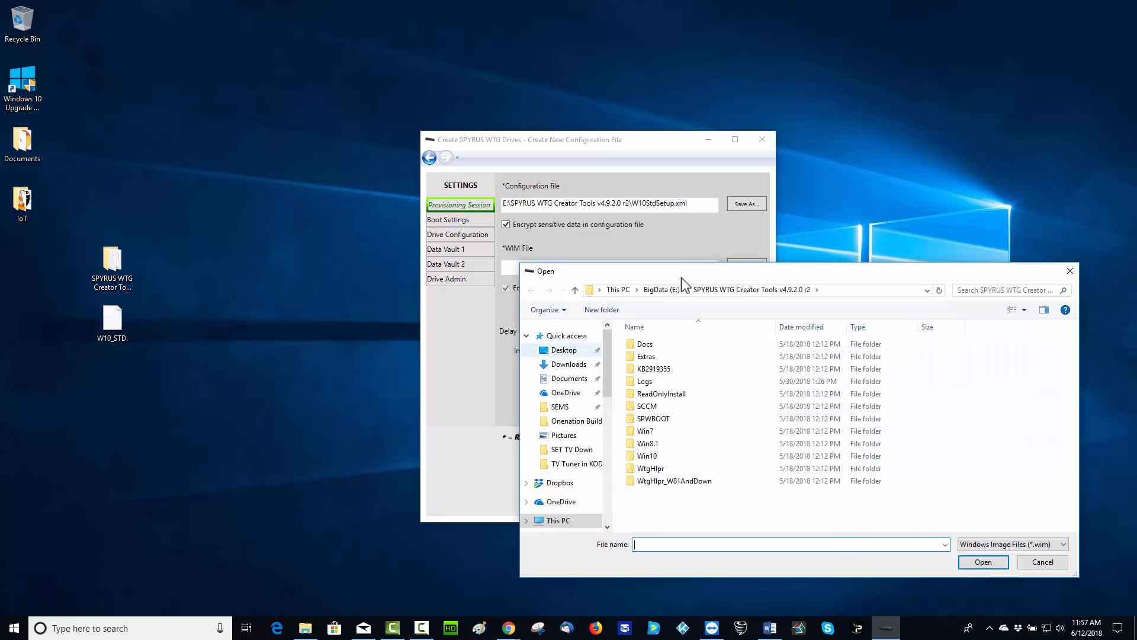
click(564, 350)
click(849, 356)
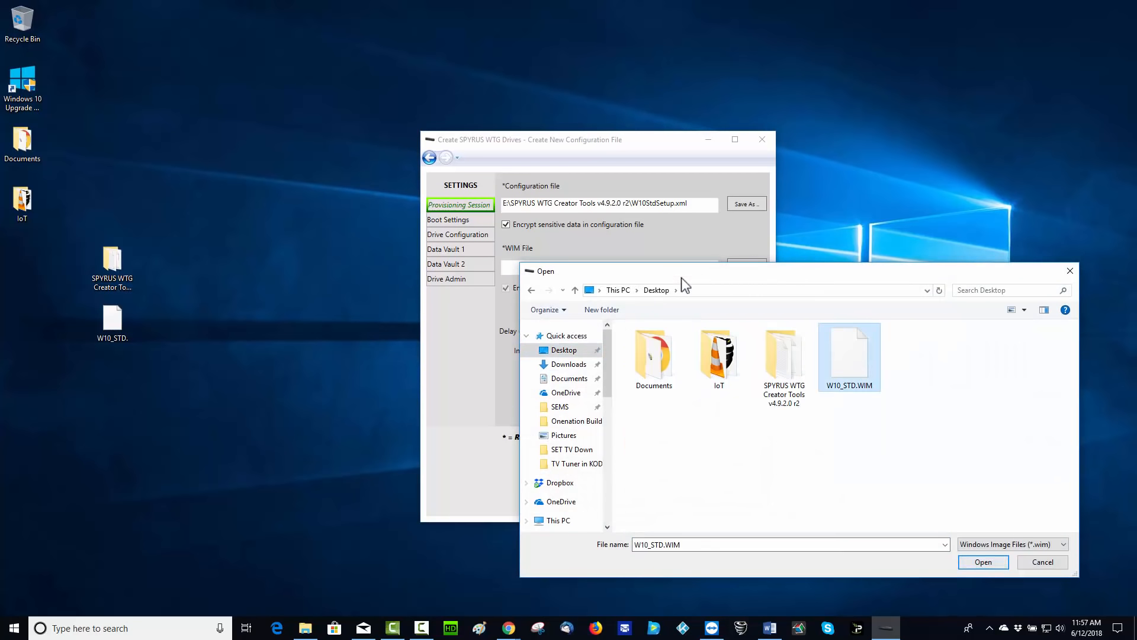
click(983, 562)
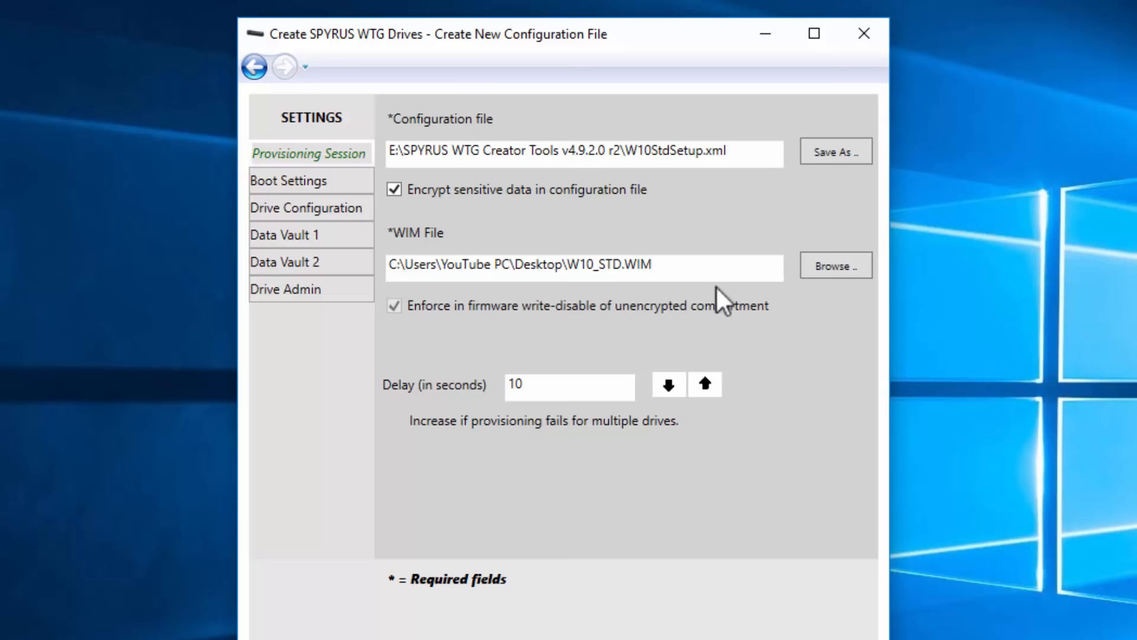
Step: Open Boot Settings and leave the boot type as BIOS+EFI
click(289, 180)
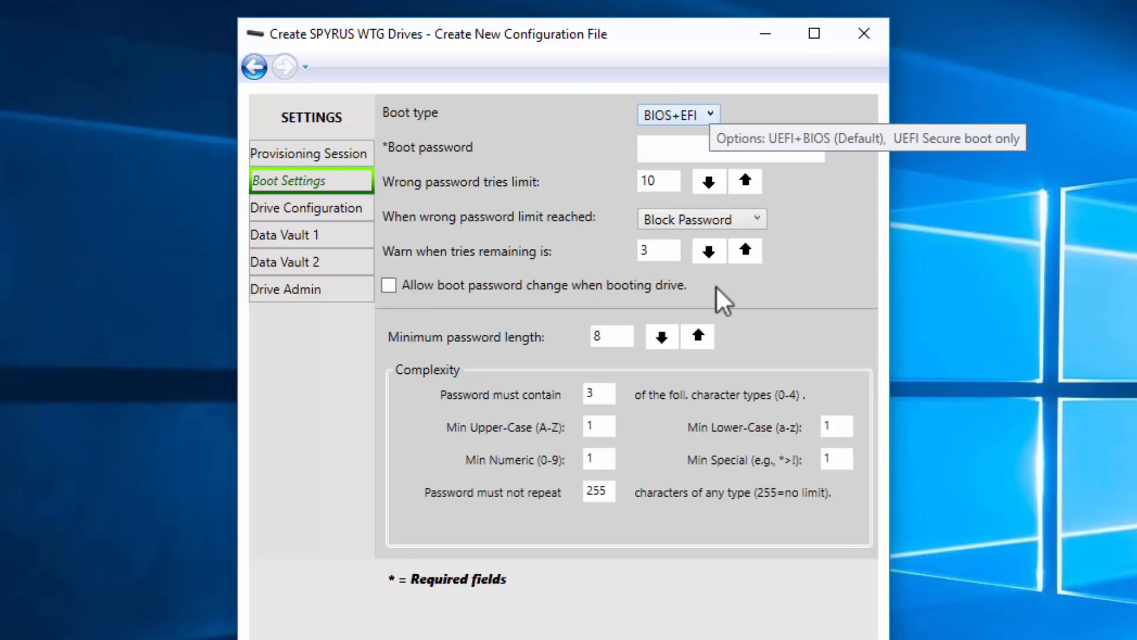
click(709, 115)
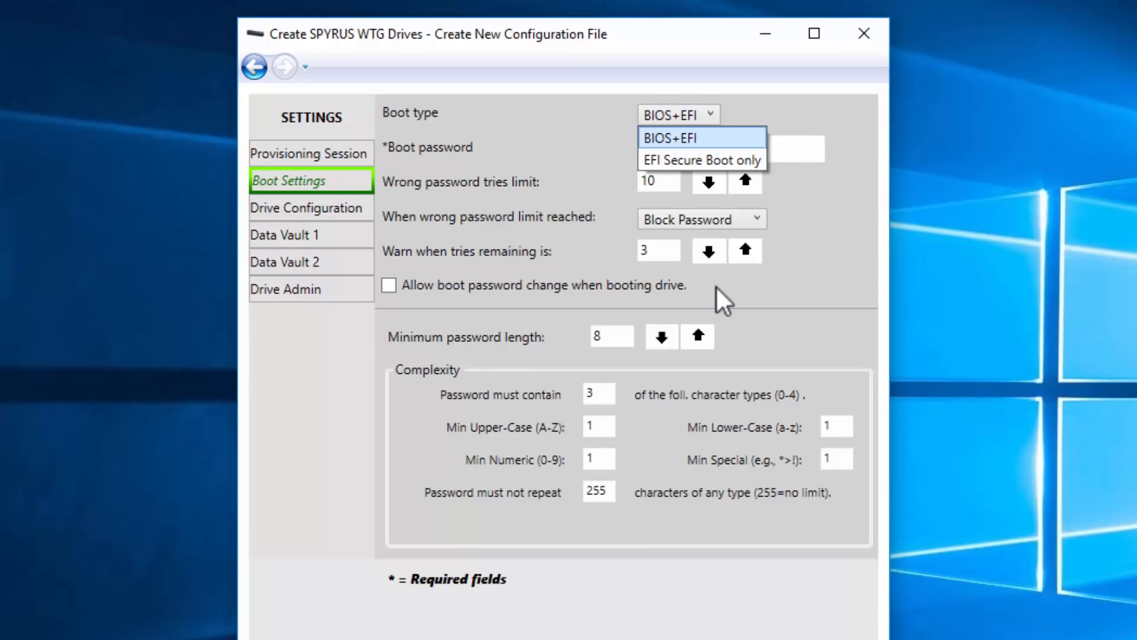
click(702, 138)
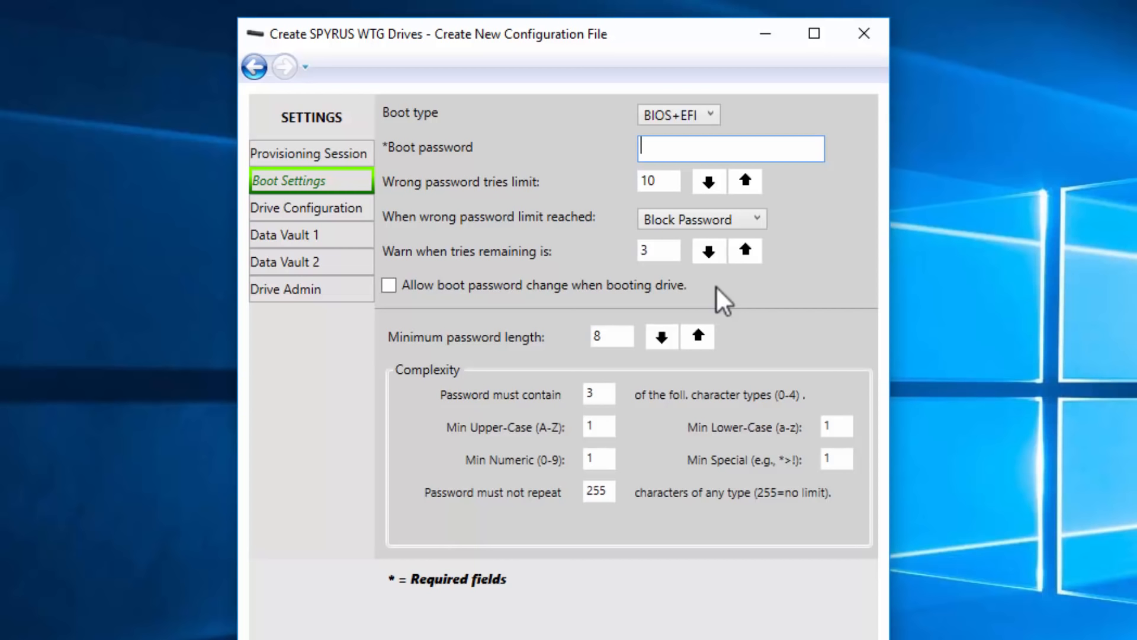
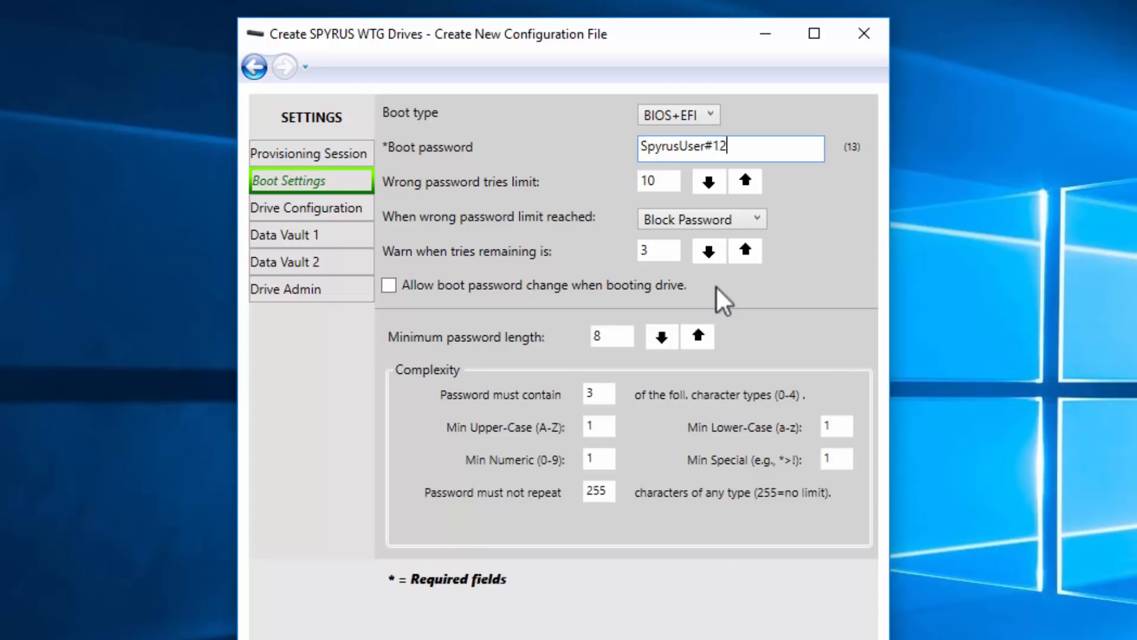
Step: Keep Block Password as the action after 10 wrong password tries
key(Tab)
key(Tab)
key(Tab)
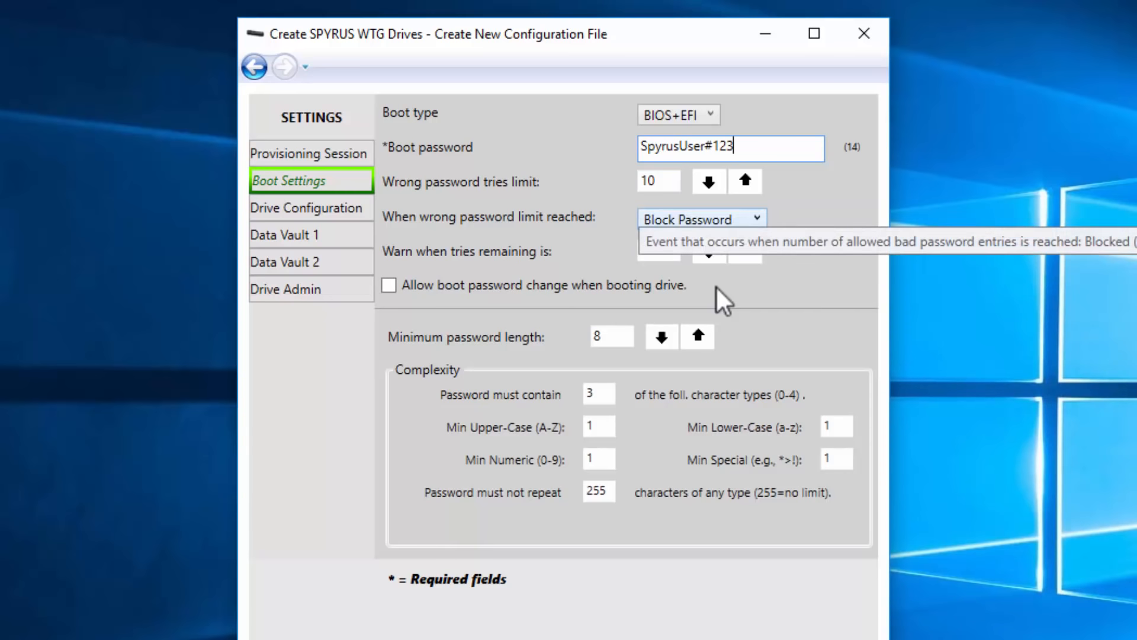
key(alt+Down)
key(Down)
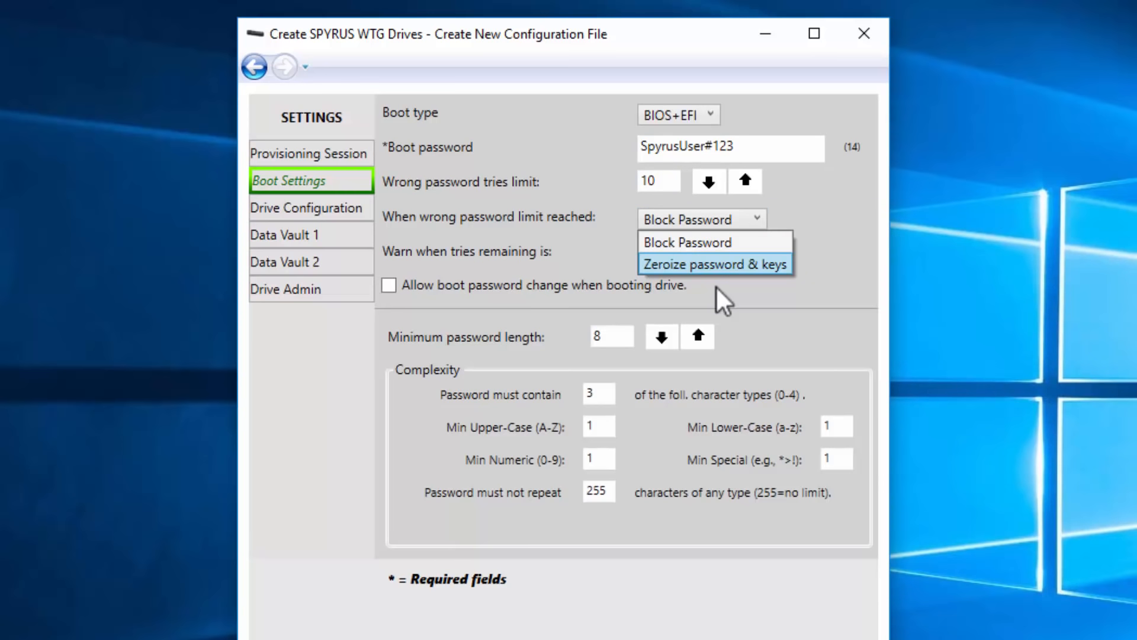
key(Up)
key(Return)
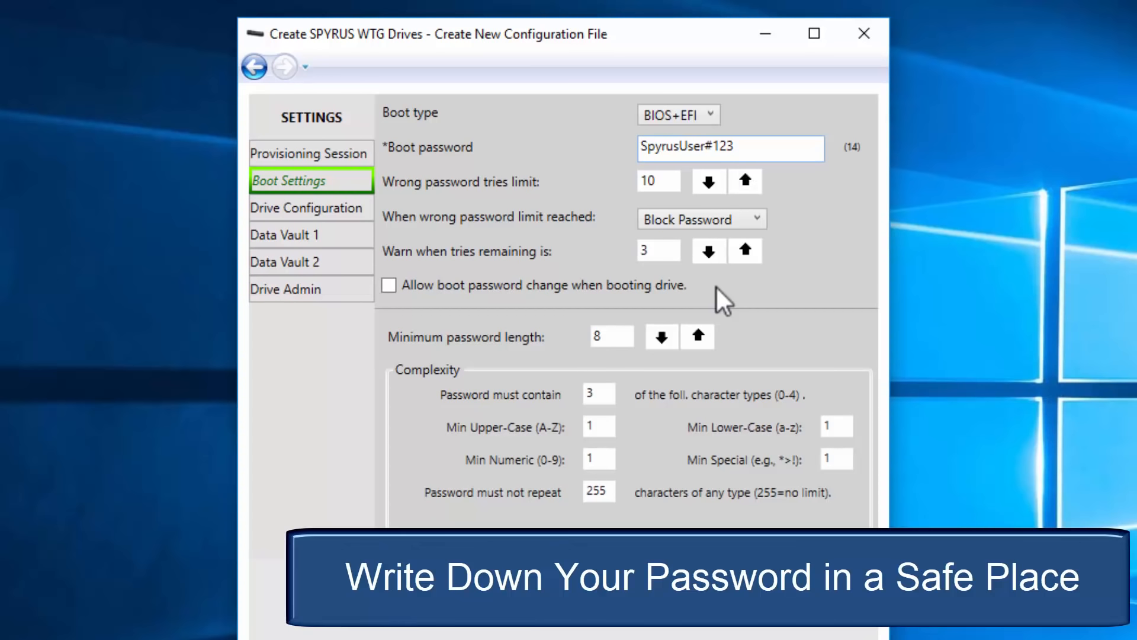
Step: Go through the Drive Configuration and Data Vault 1 pages without changes
click(311, 208)
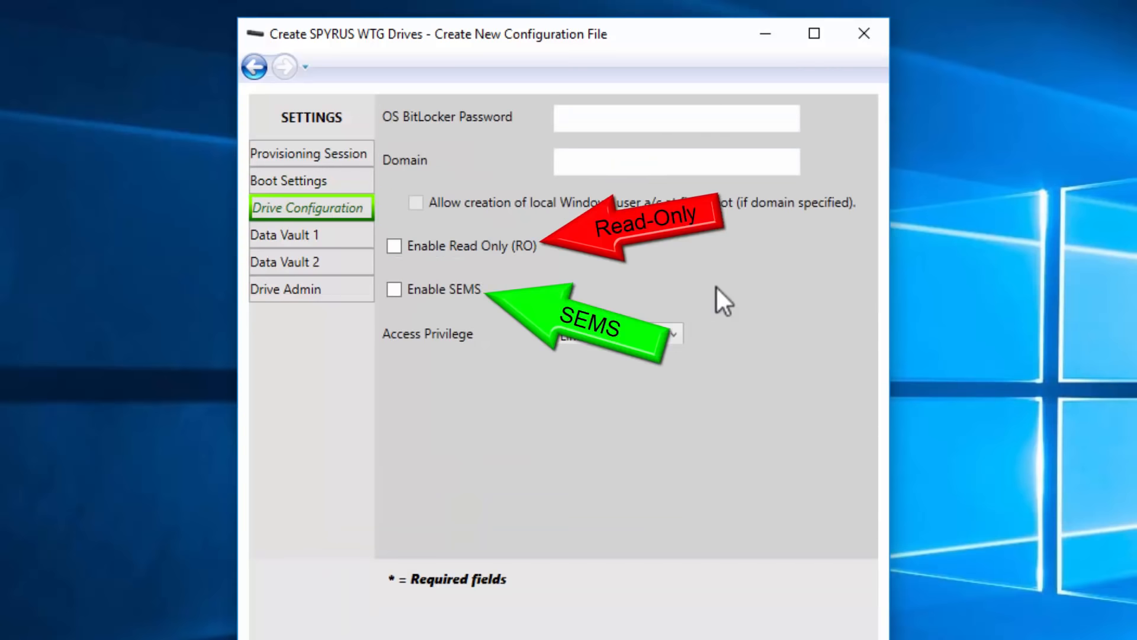
click(287, 235)
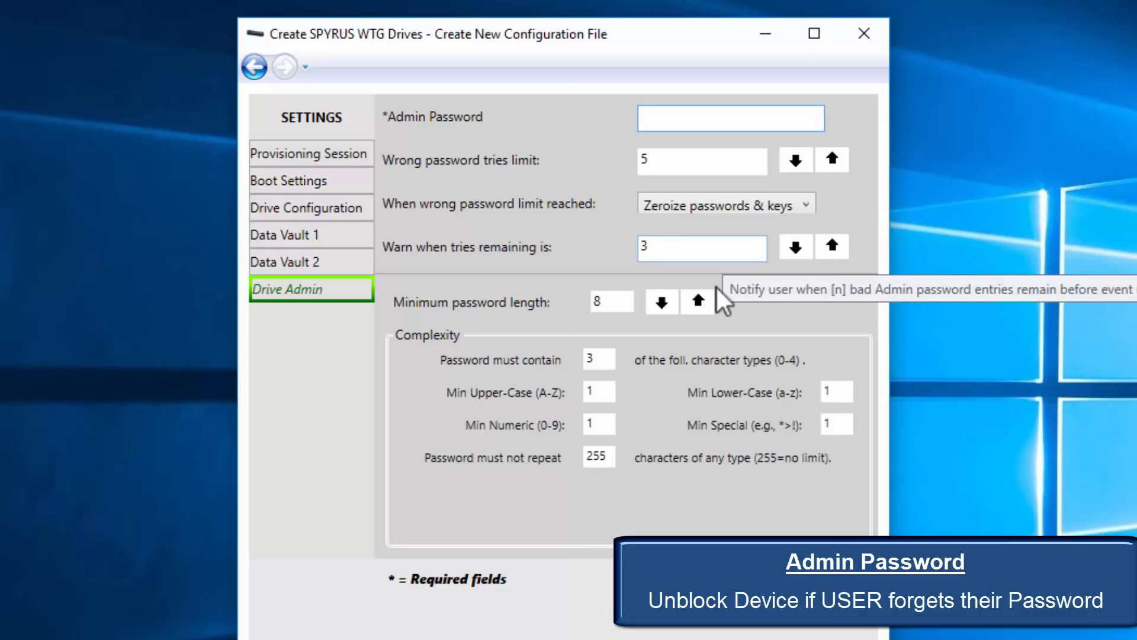
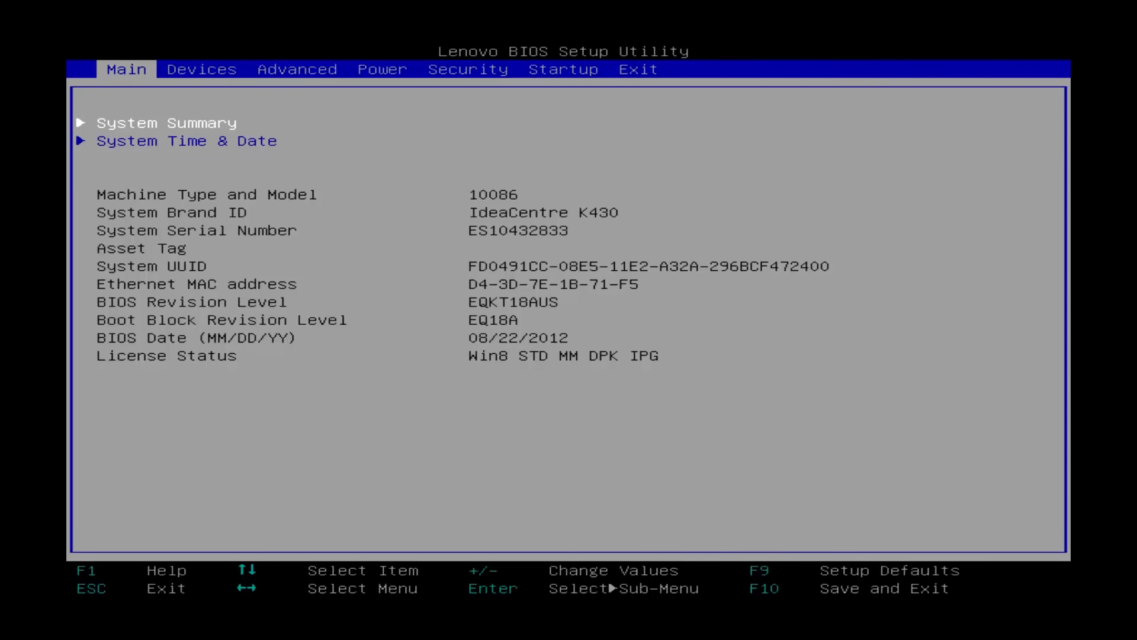
Step: Browse the BIOS Devices, Advanced, Power and Security tabs, glancing at Audio Setup
key(Right)
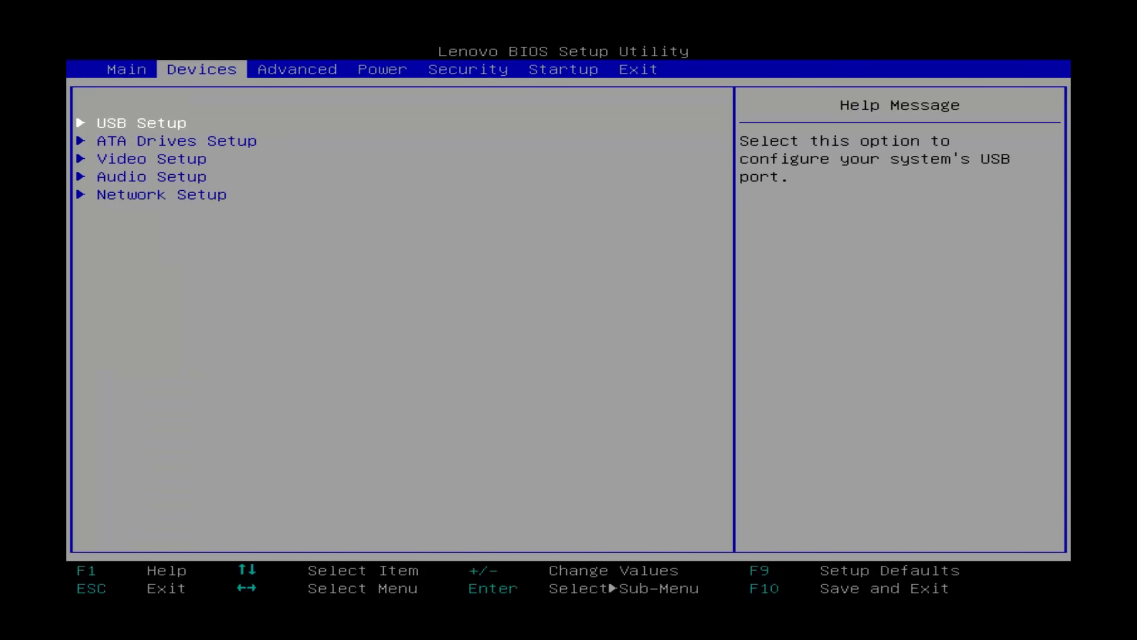
key(Down)
key(Down)
key(Down)
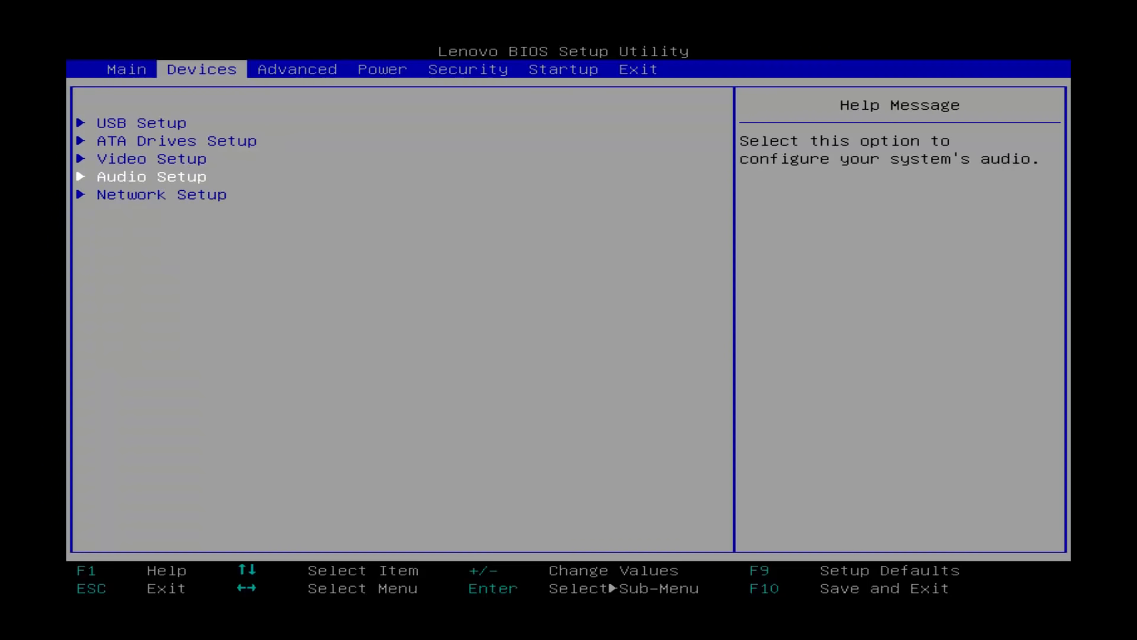
key(Down)
key(Up)
key(Right)
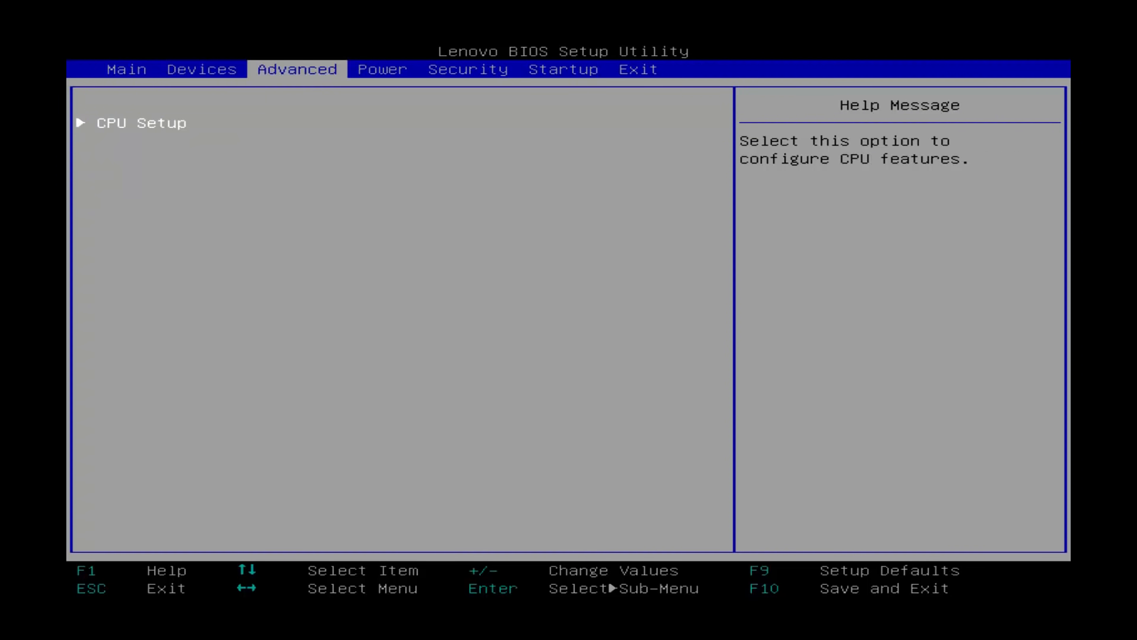
key(Right)
key(Right)
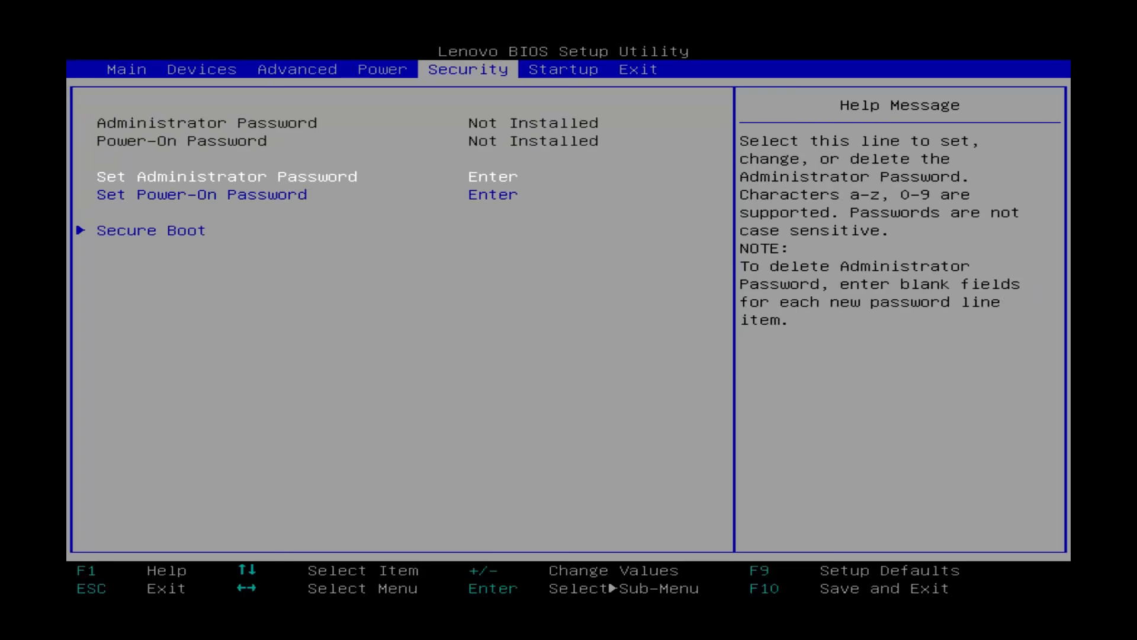
key(Right)
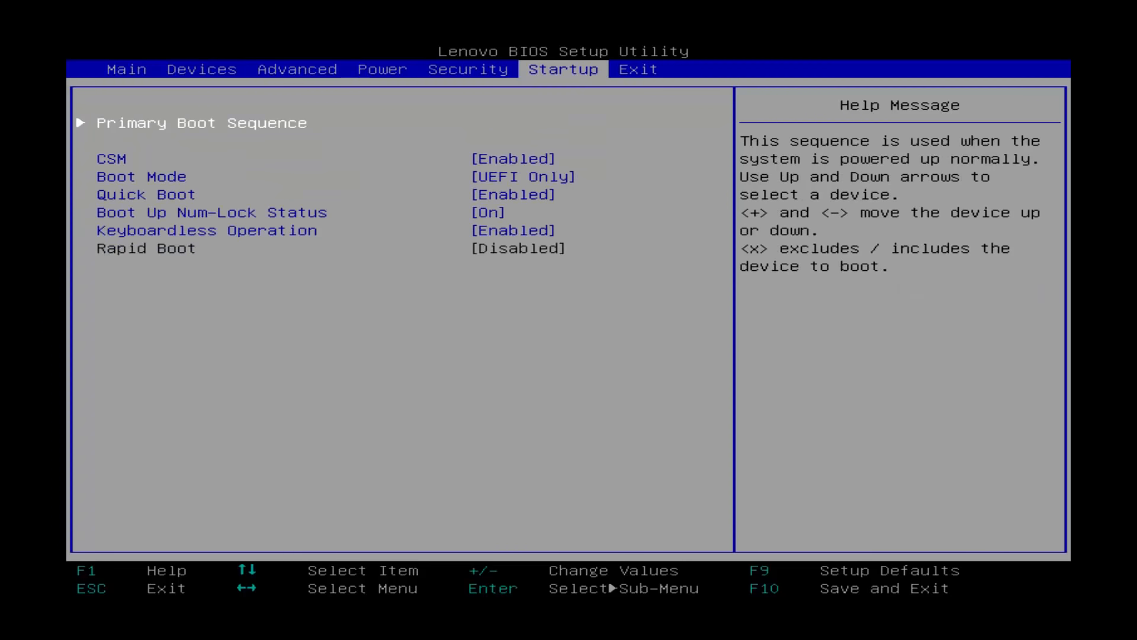
Step: Confirm Boot Mode stays UEFI Only, then review Quick Boot, Num-Lock, CSM and Primary Boot Sequence
key(Down)
key(Down)
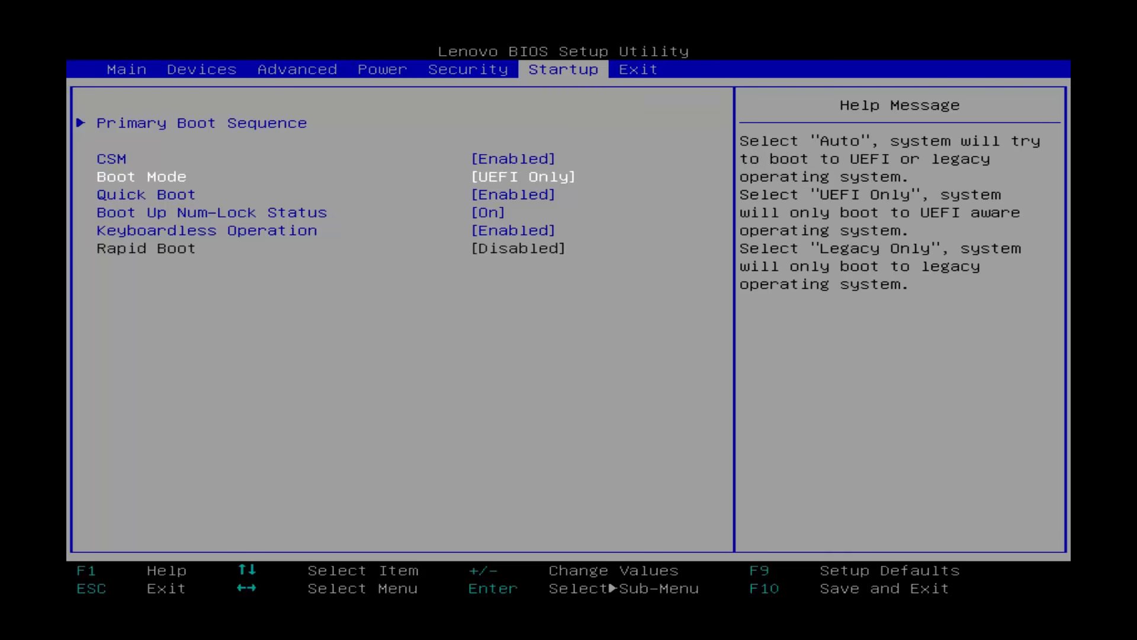
key(Return)
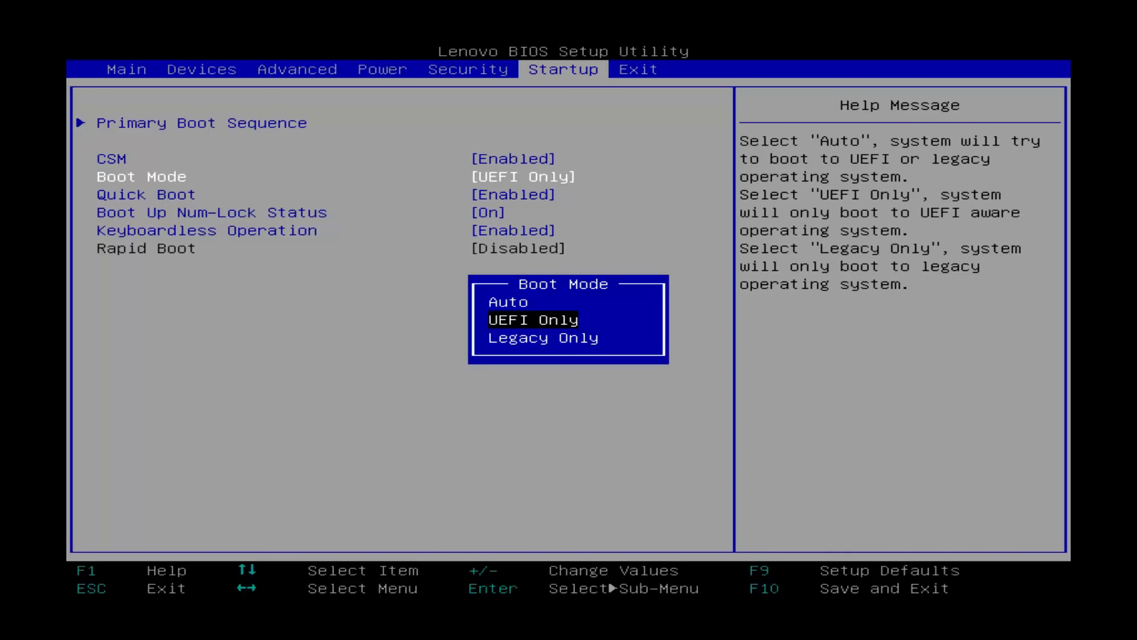
key(Escape)
key(Down)
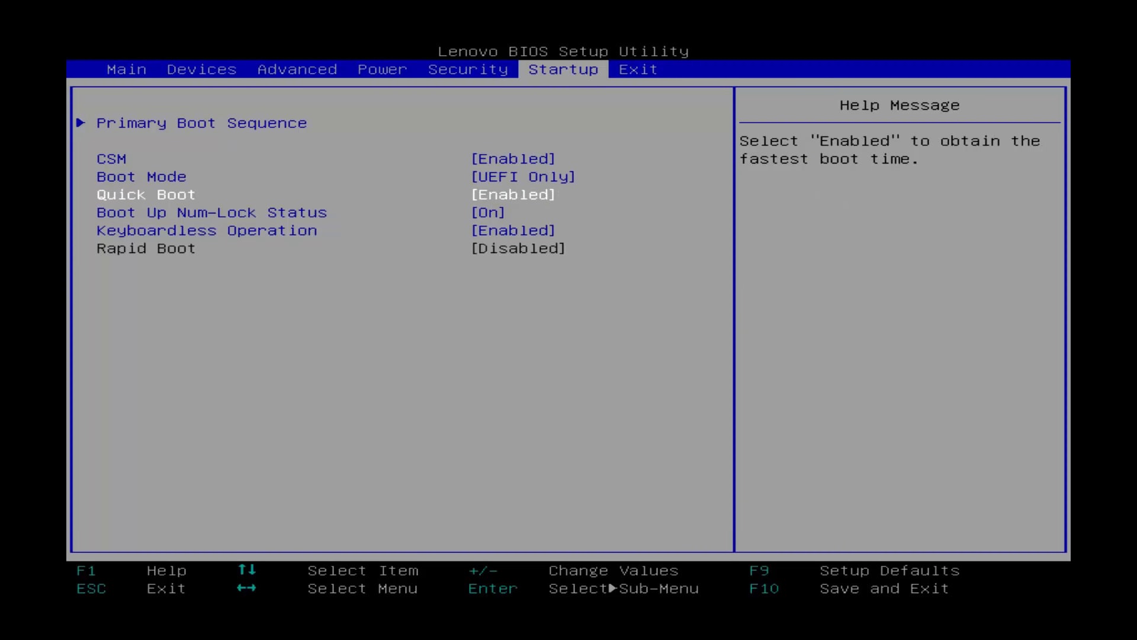
key(Down)
key(Down)
key(Up)
key(Up)
key(Up)
key(Up)
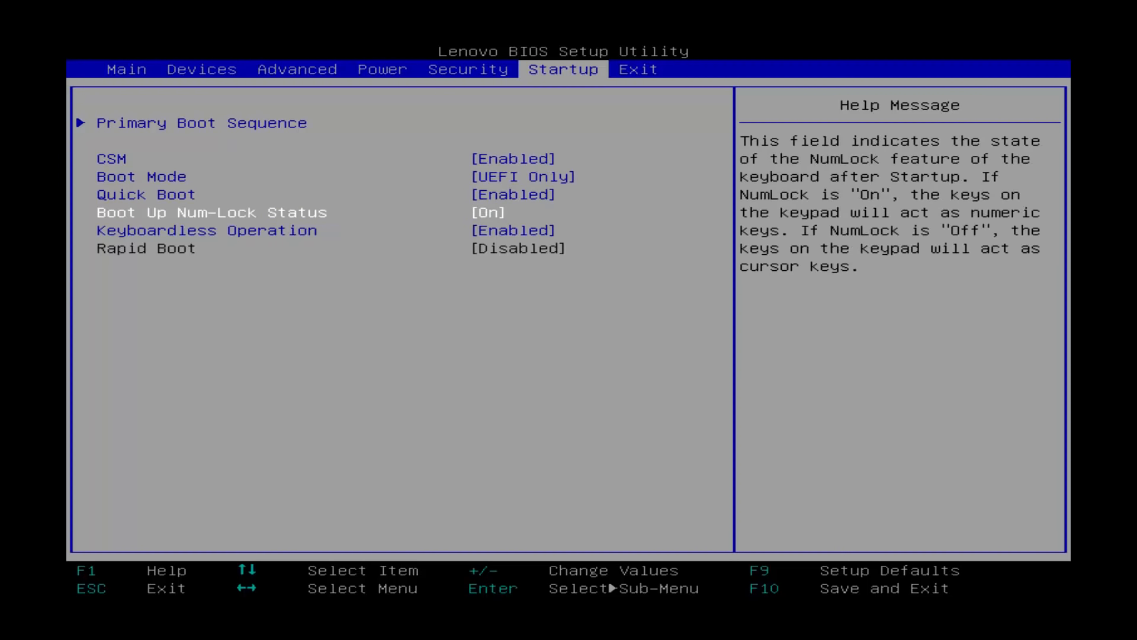
key(Up)
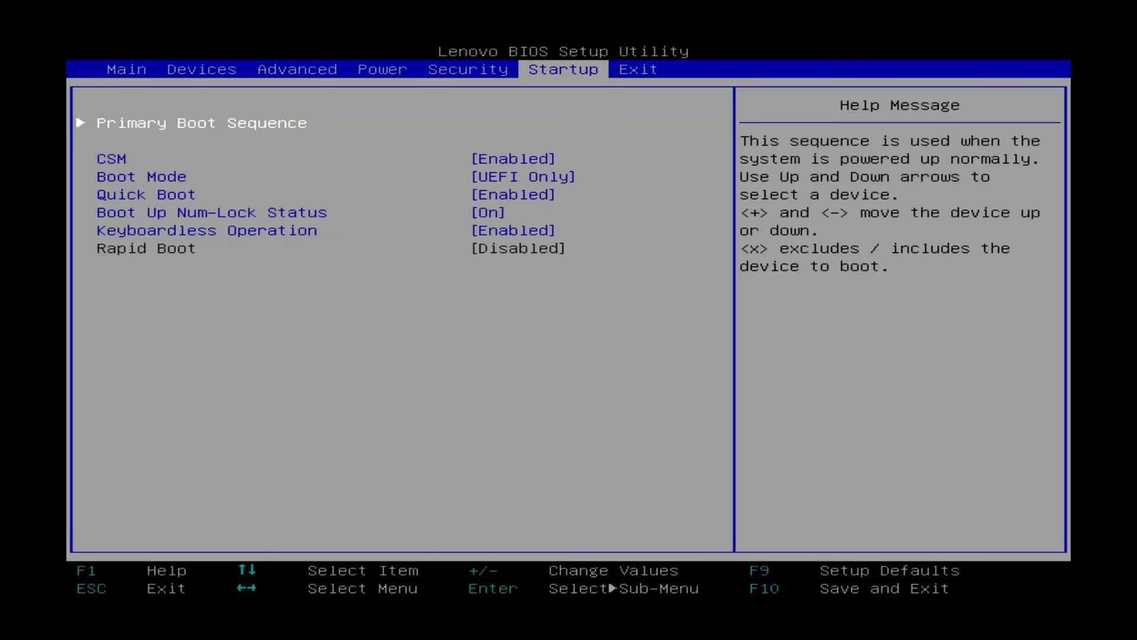